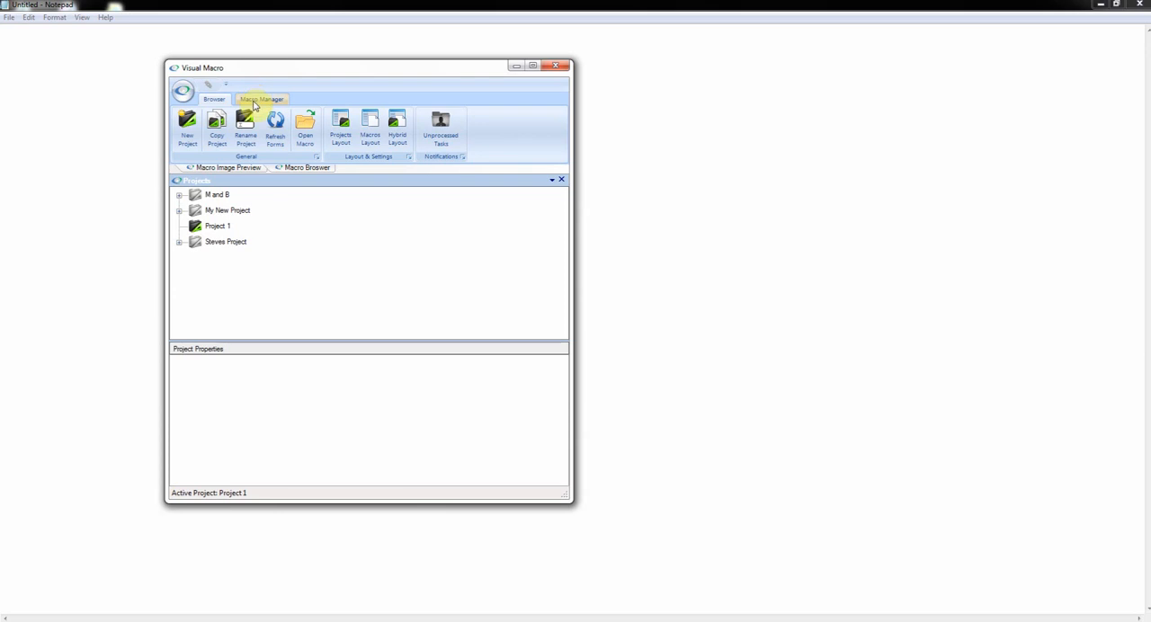
Open the macro workbench and add a decimal input to the form at left 140, top 40, with a width of 120.
{"action": "left_click", "coordinate": [255, 101]}
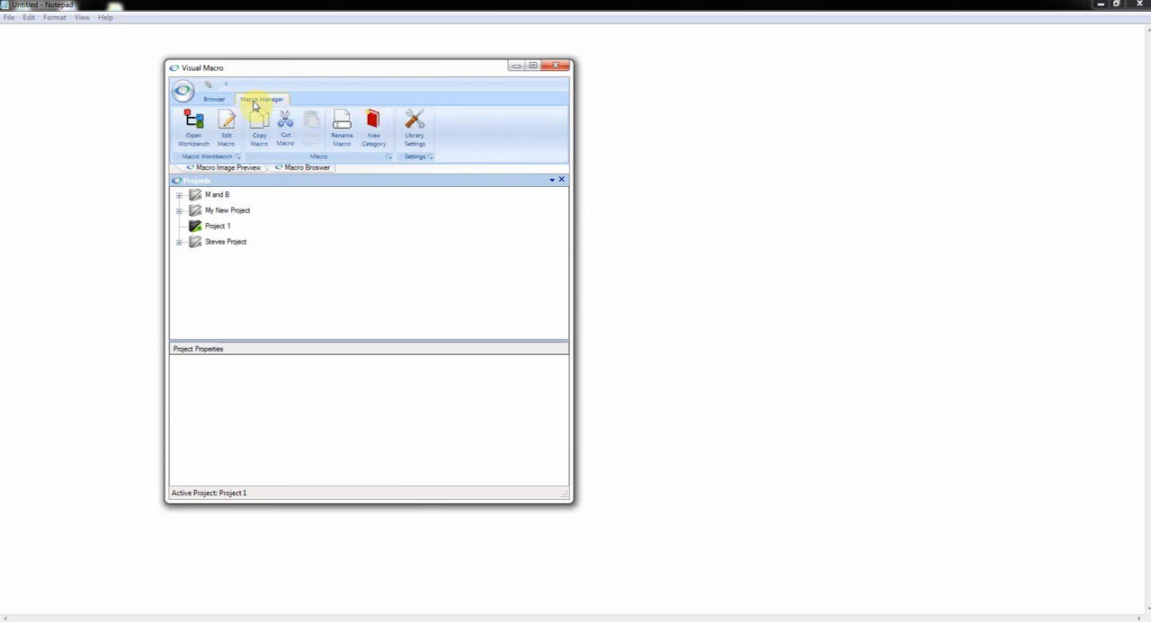
{"action": "left_click", "coordinate": [194, 128]}
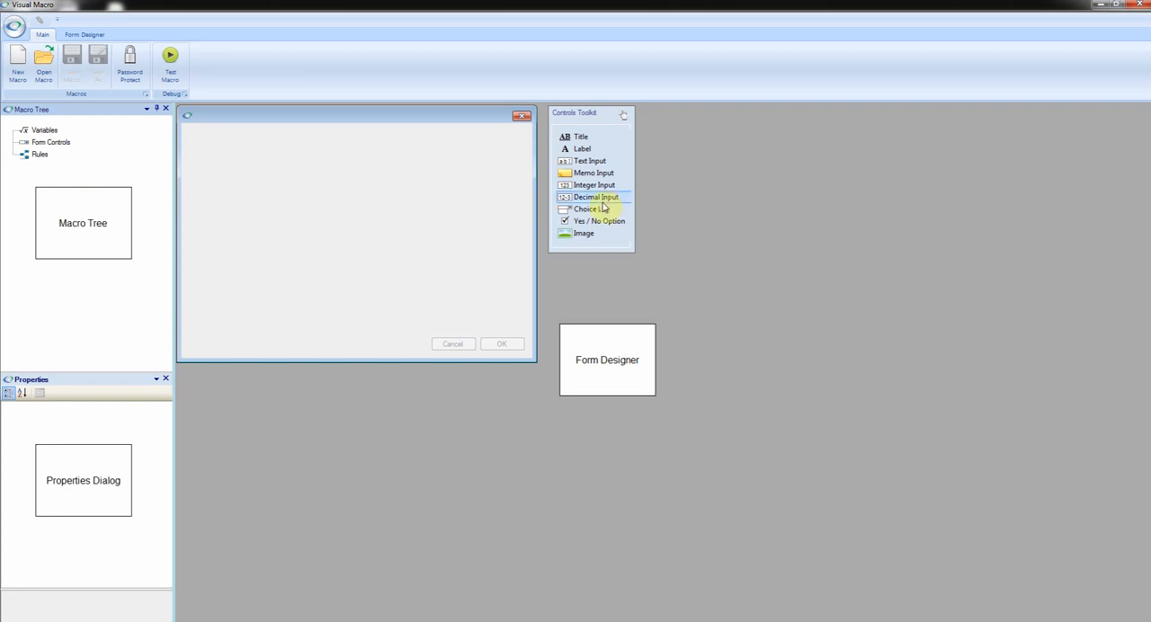
{"action": "left_click_drag", "start_coordinate": [608, 202], "coordinate": [502, 161]}
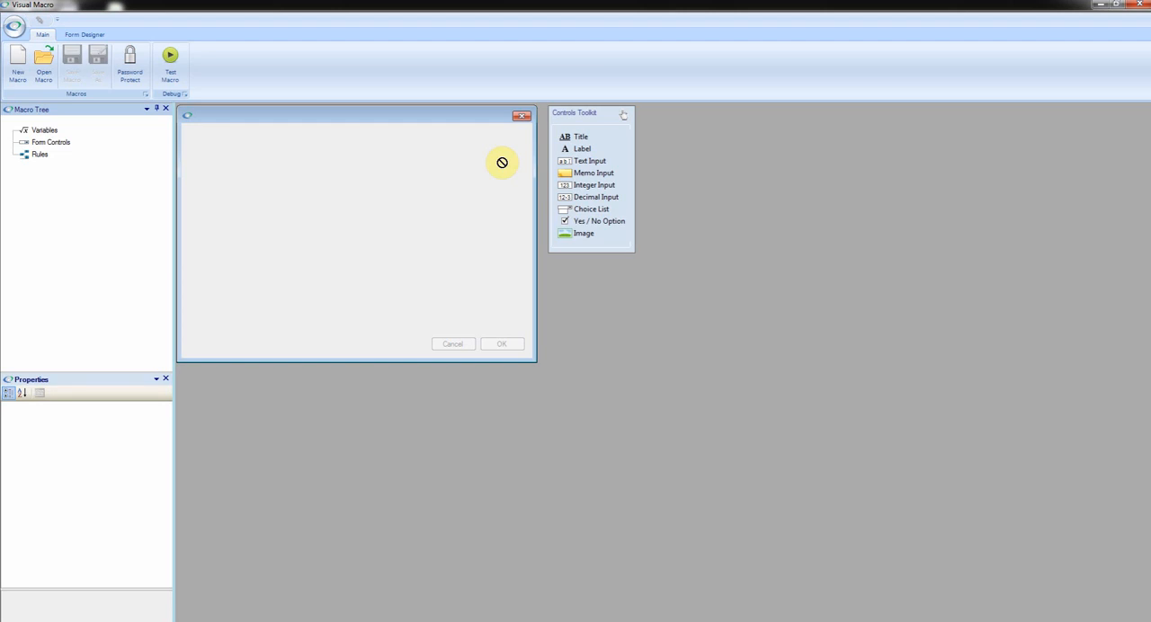
{"action": "left_click_drag", "start_coordinate": [502, 162], "coordinate": [245, 172]}
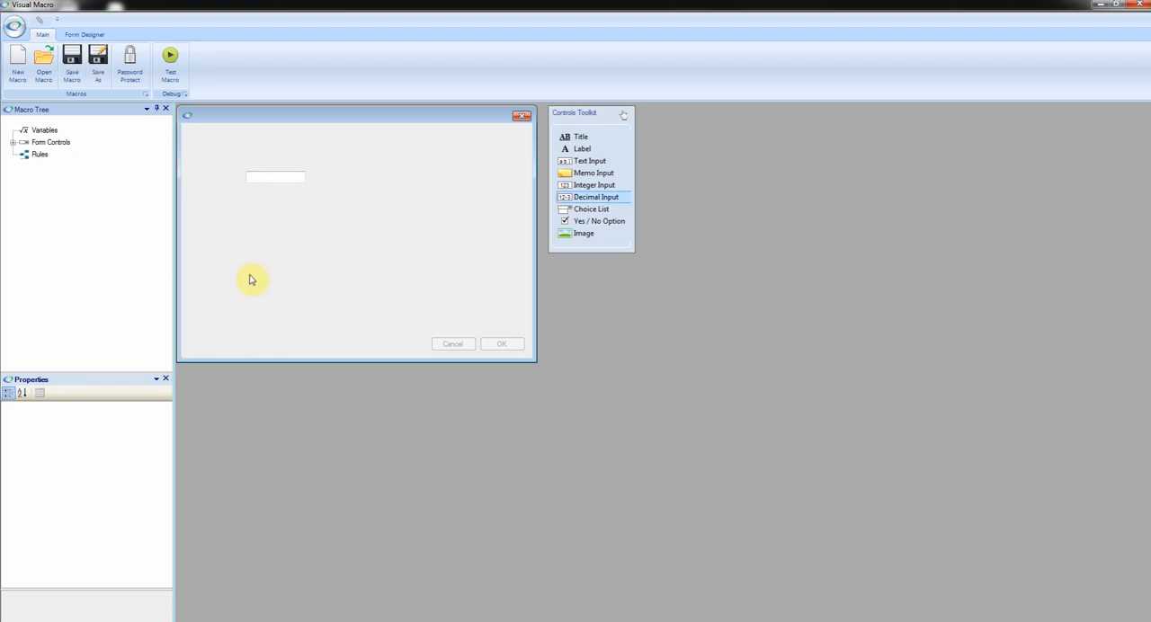
{"action": "left_click_drag", "start_coordinate": [303, 179], "coordinate": [290, 152]}
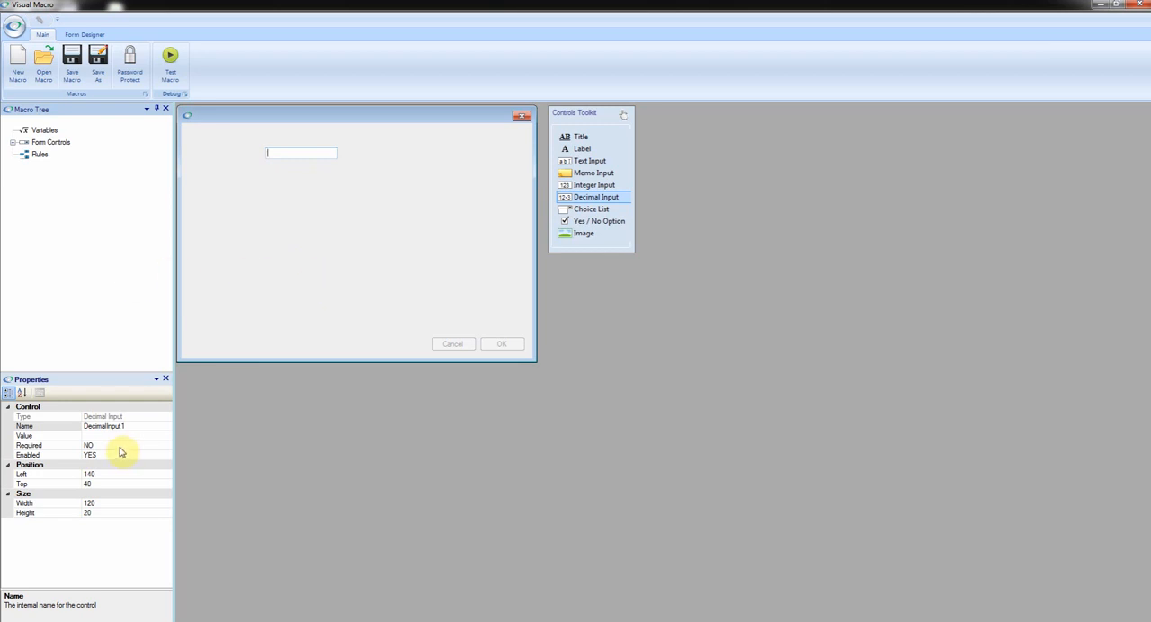
Show the form controls in the macro tree and rename the decimal input to Height.
{"action": "left_click", "coordinate": [12, 143]}
{"action": "left_click", "coordinate": [75, 157]}
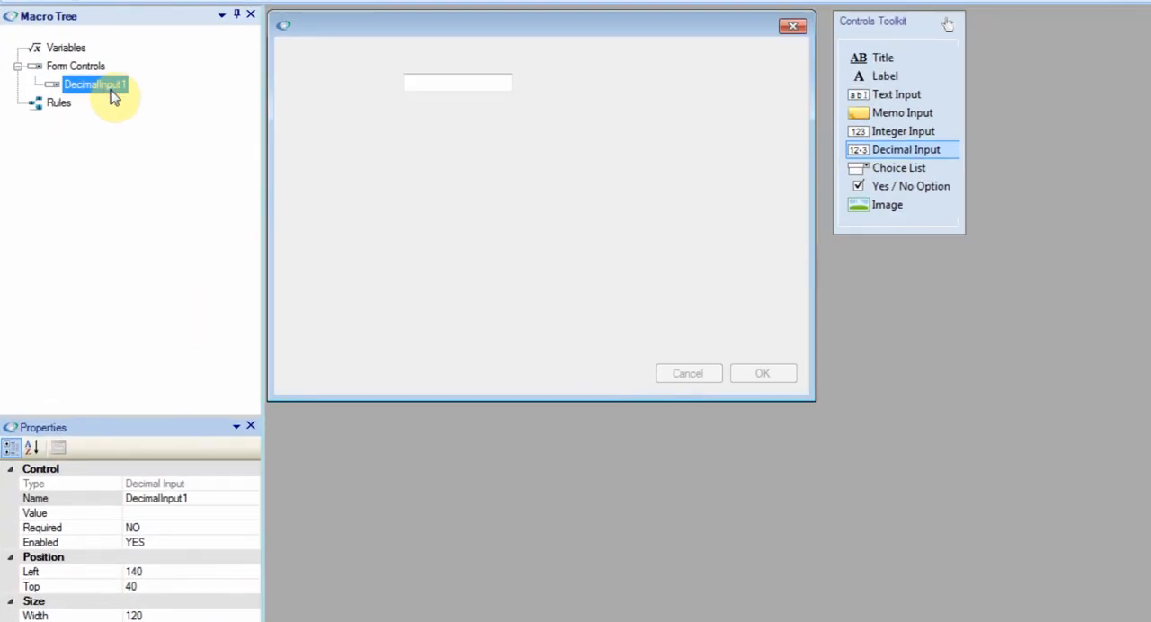
{"action": "left_click", "coordinate": [472, 82]}
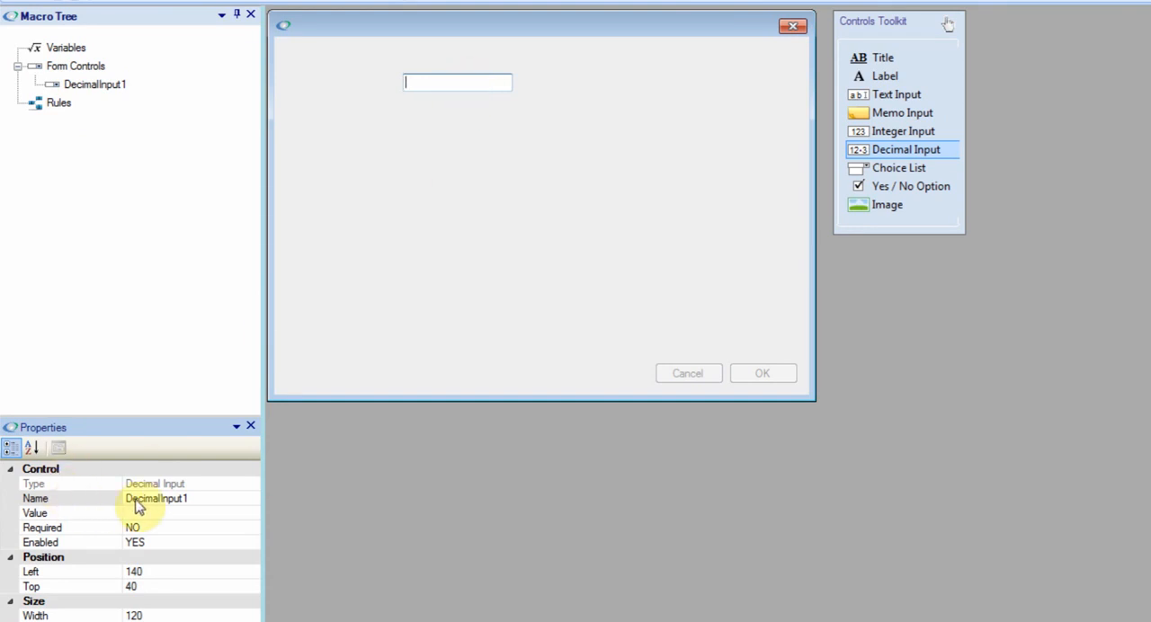
{"action": "left_click", "coordinate": [208, 499]}
{"action": "type", "text": "Height"}
{"action": "left_click", "coordinate": [231, 509]}
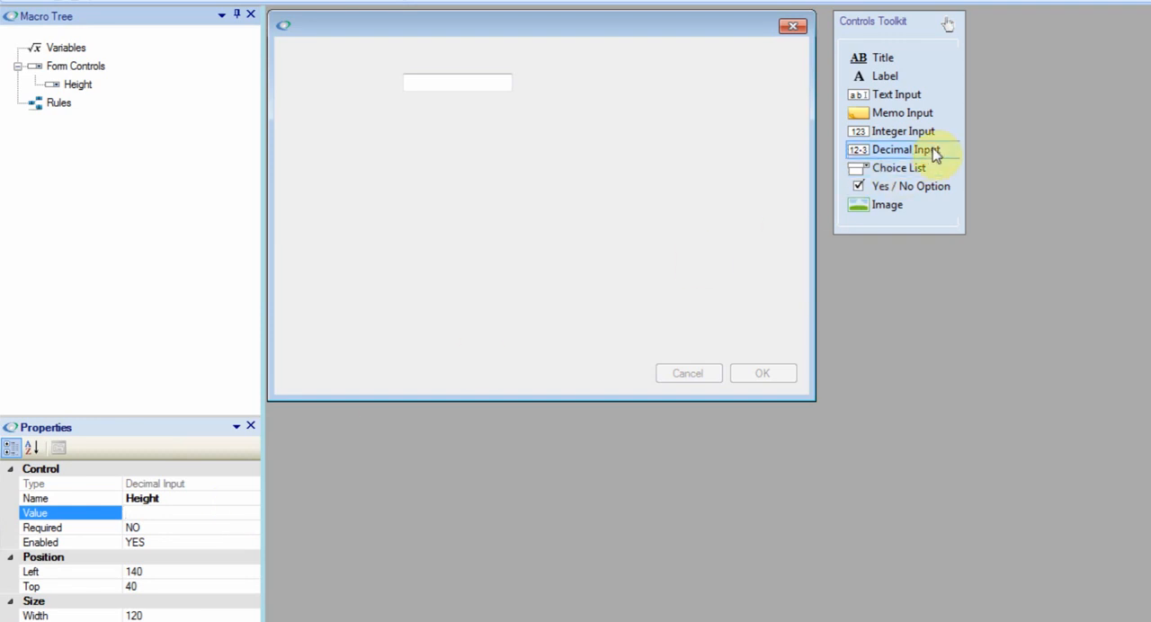
Add a second decimal input below Height at left 140, top 70, and widen it to 120.
{"action": "left_click_drag", "start_coordinate": [936, 154], "coordinate": [407, 112]}
{"action": "left_click", "coordinate": [440, 121]}
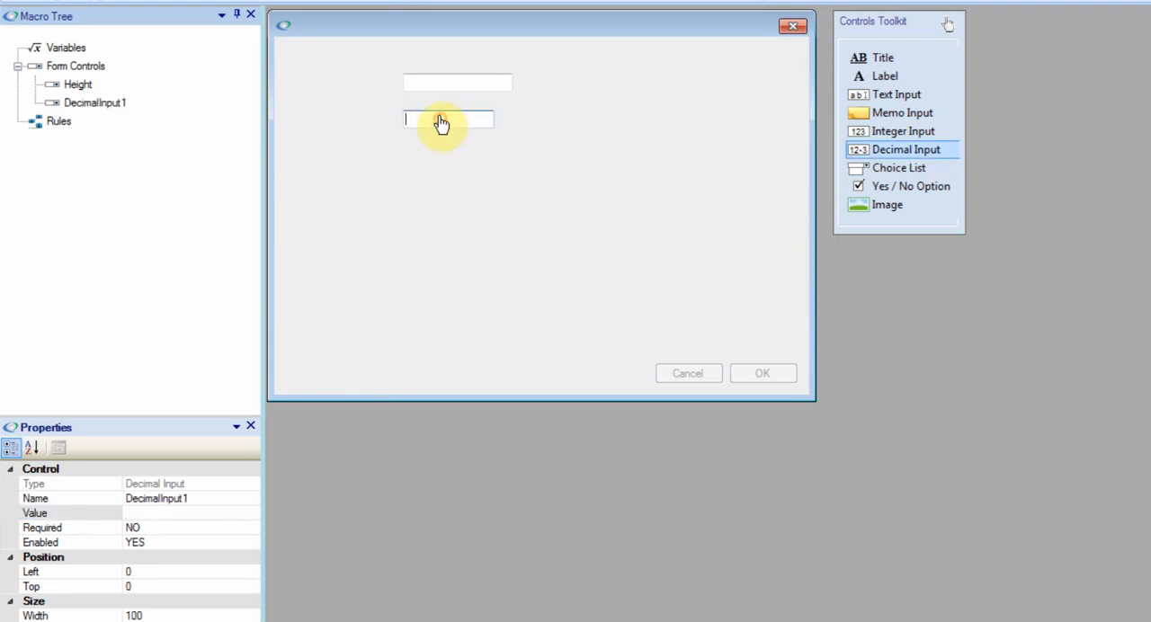
{"action": "left_click", "coordinate": [447, 110]}
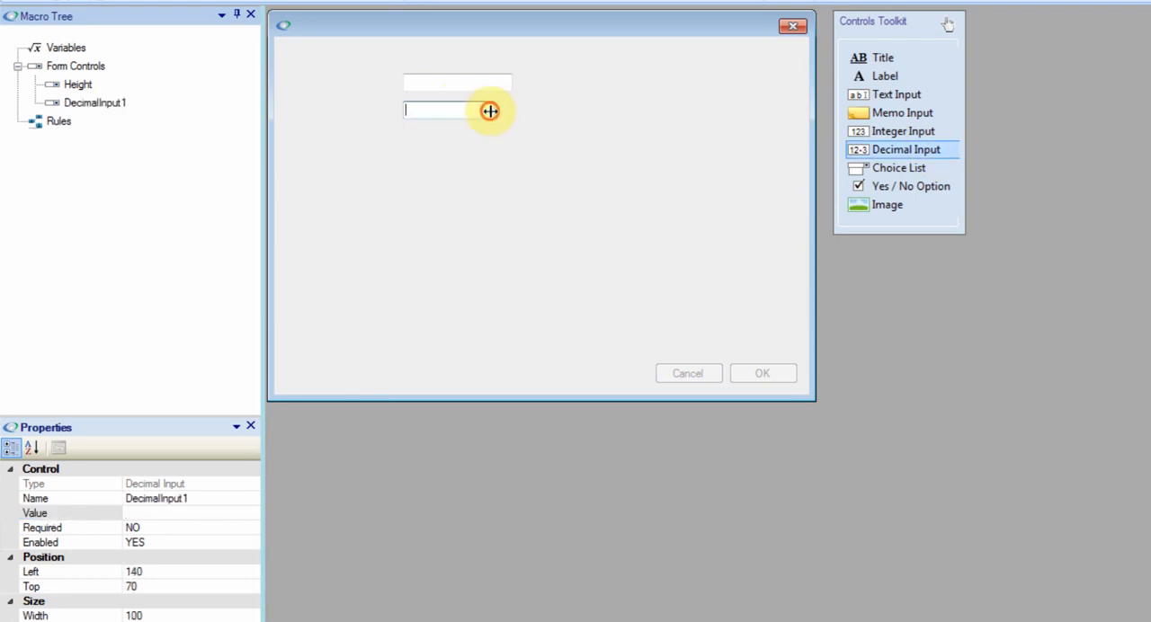
{"action": "left_click_drag", "start_coordinate": [494, 109], "coordinate": [512, 109]}
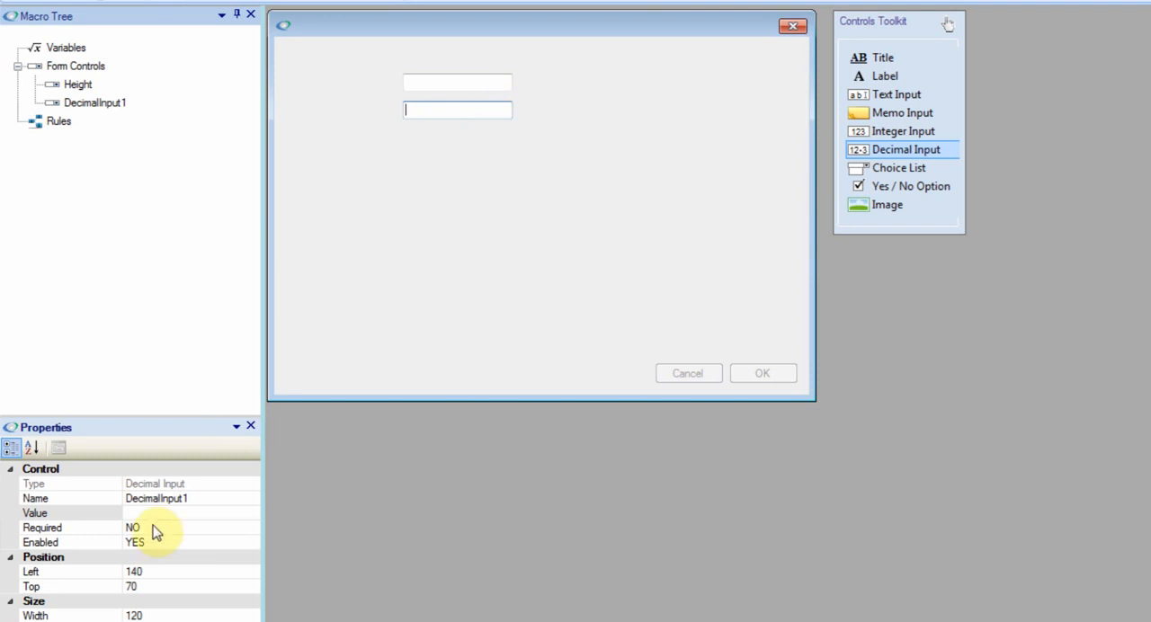
Rename the second decimal input to Width.
{"action": "left_click", "coordinate": [207, 506]}
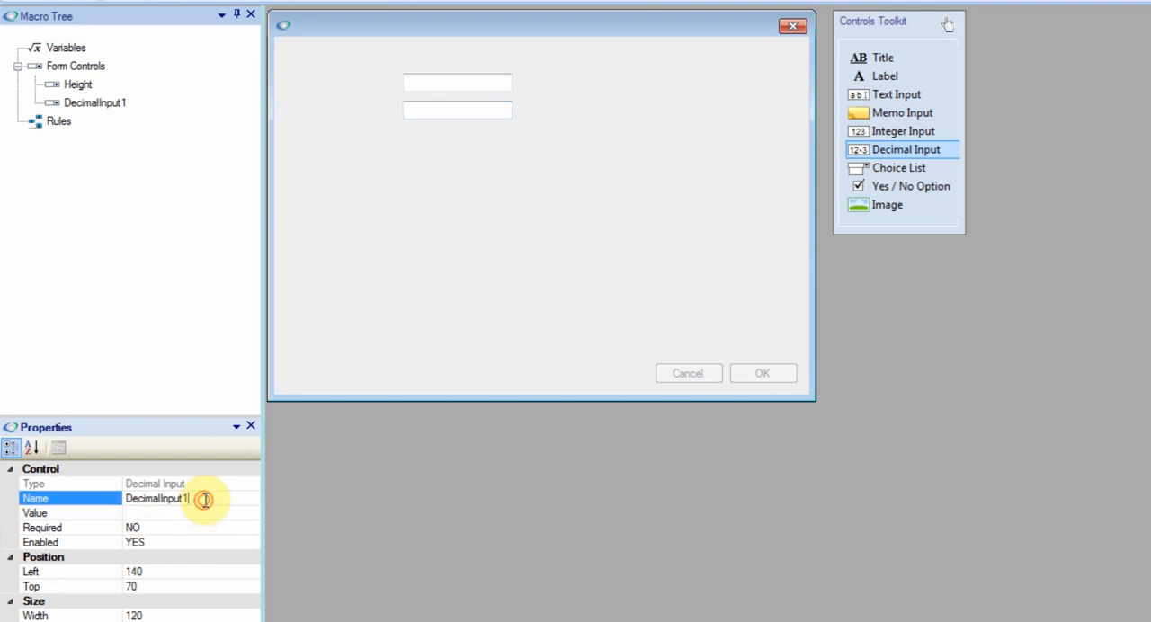
{"action": "type", "text": "Wi"}
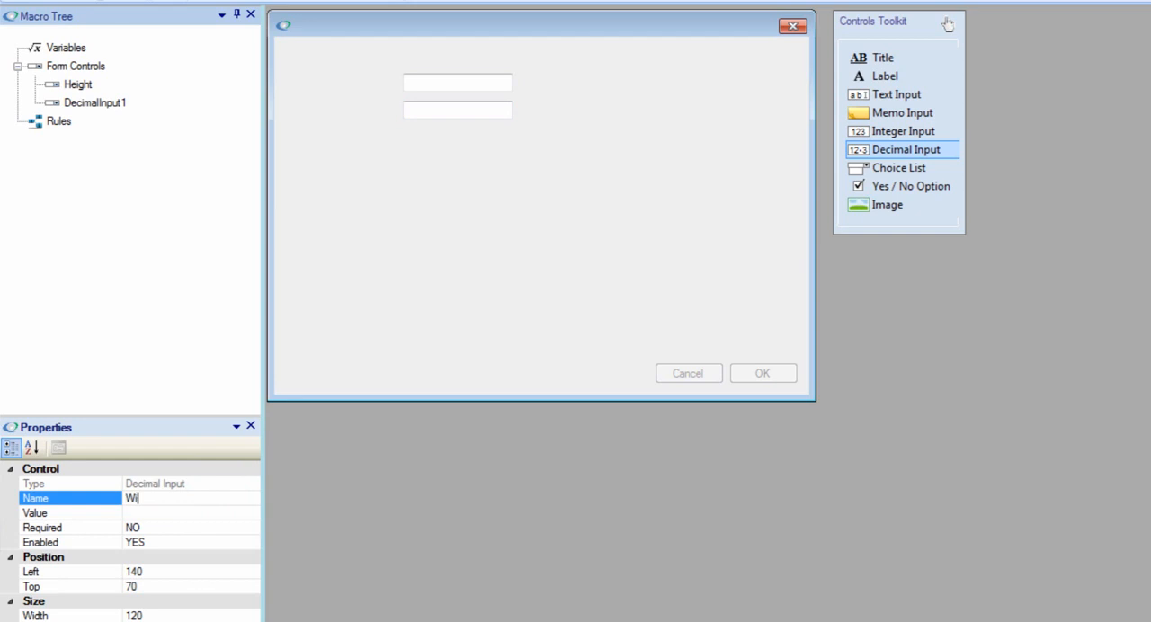
{"action": "type", "text": "dth"}
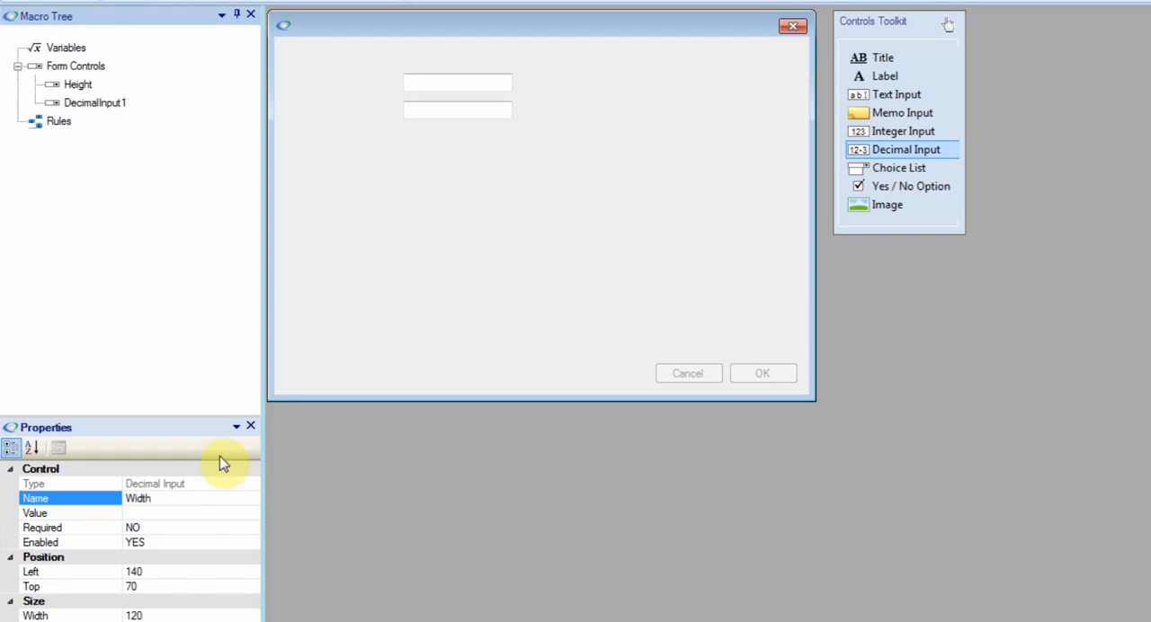
{"action": "left_click", "coordinate": [211, 528]}
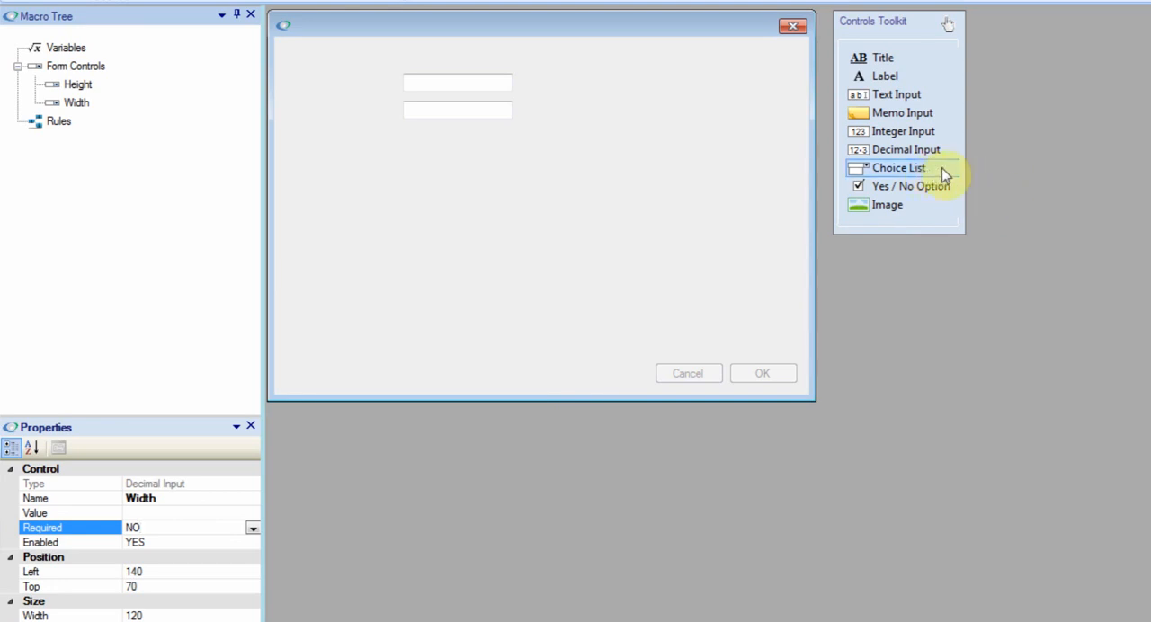
Add a choice list below the Width input at left 140, top 100, matching its width, and name it PanelTypes.
{"action": "left_click_drag", "start_coordinate": [944, 174], "coordinate": [606, 132]}
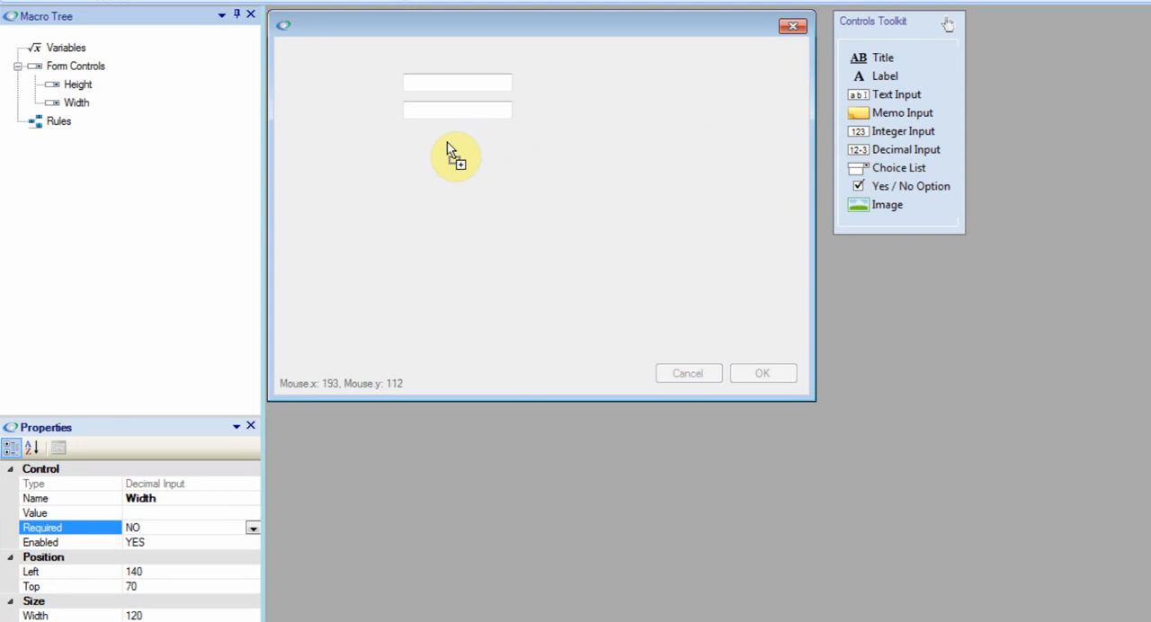
{"action": "left_click_drag", "start_coordinate": [409, 153], "coordinate": [509, 140]}
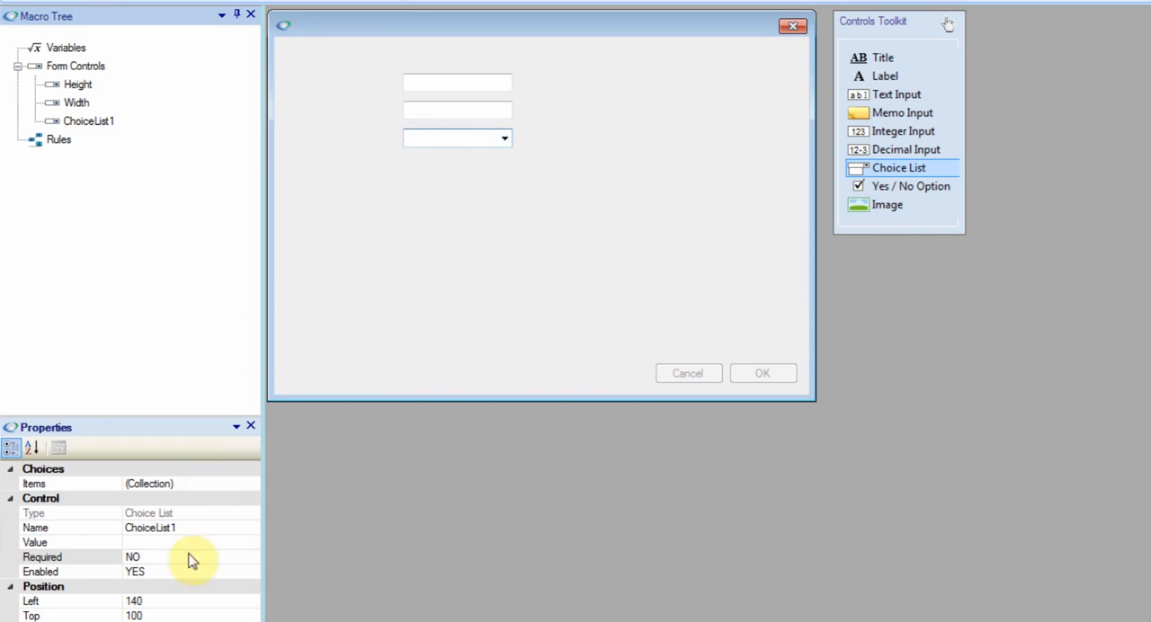
{"action": "left_click", "coordinate": [192, 529]}
{"action": "double_click", "coordinate": [193, 528]}
{"action": "type", "text": "Pa"}
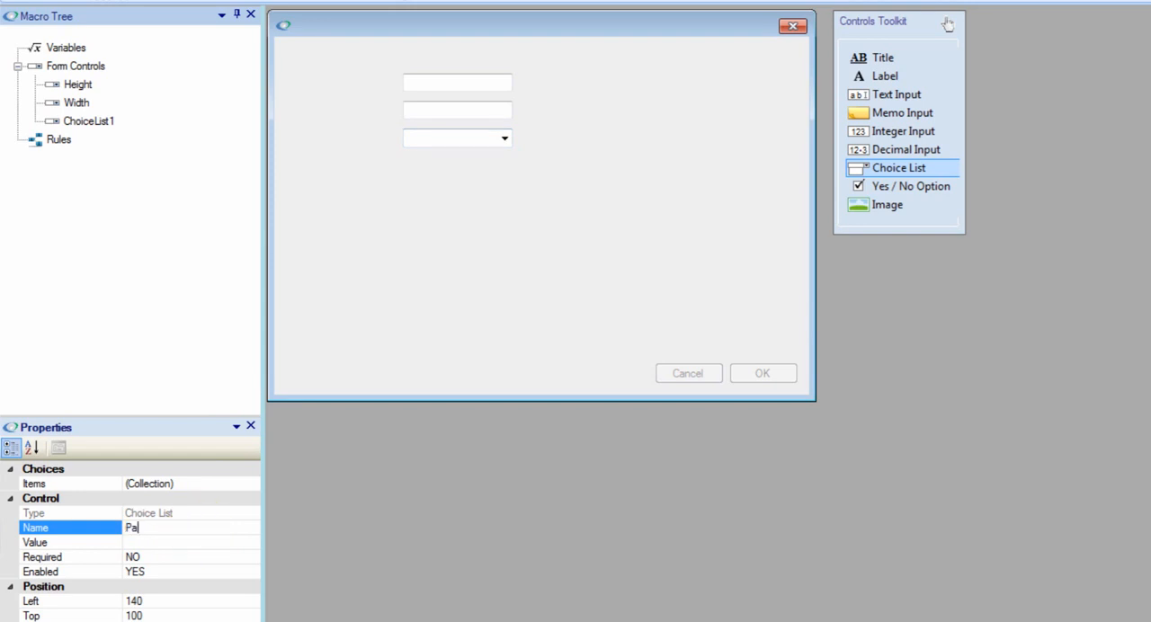
{"action": "type", "text": "nelTypes"}
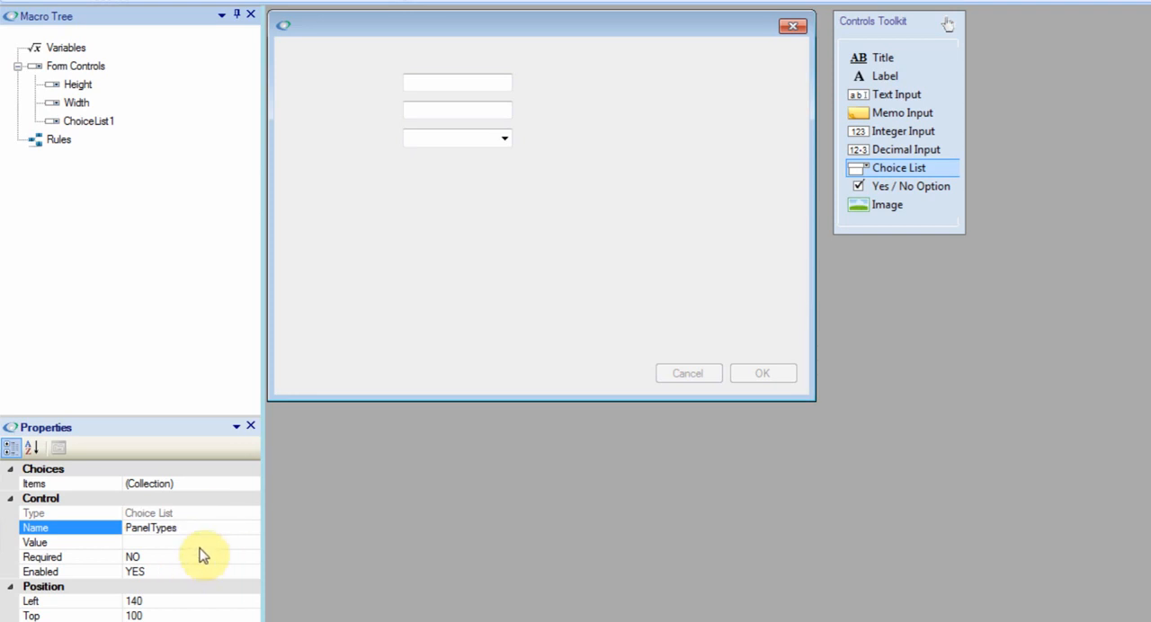
Fill the PanelTypes choice list with the items Type 1 and Type 2.
{"action": "left_click", "coordinate": [193, 484]}
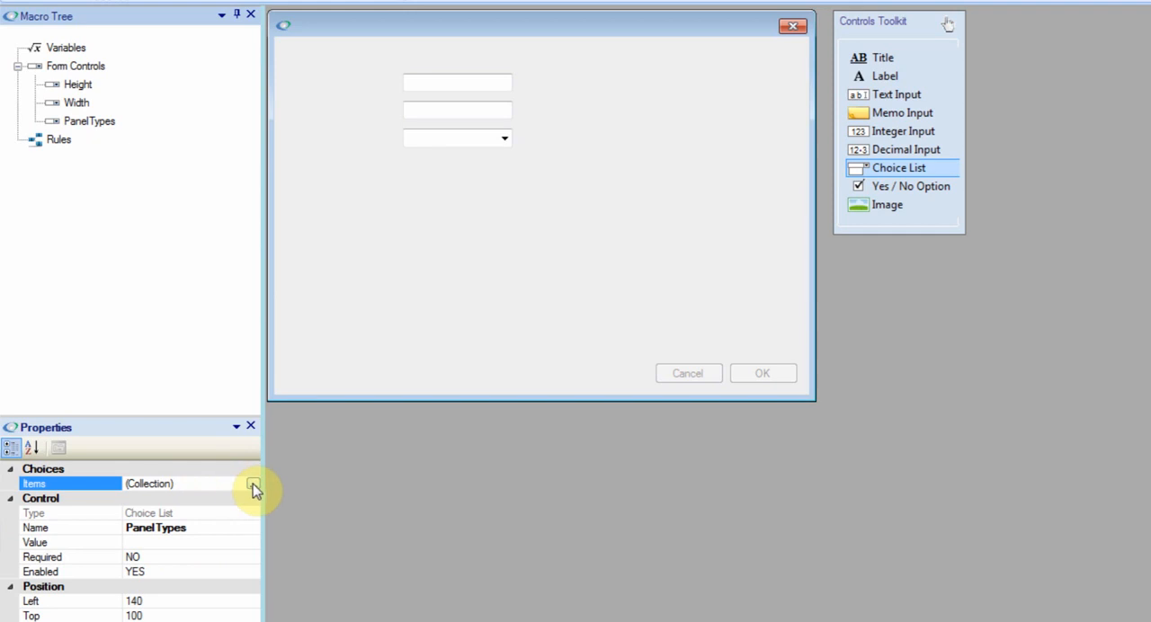
{"action": "left_click", "coordinate": [252, 484]}
{"action": "left_click", "coordinate": [838, 252]}
{"action": "type", "text": "Ty"}
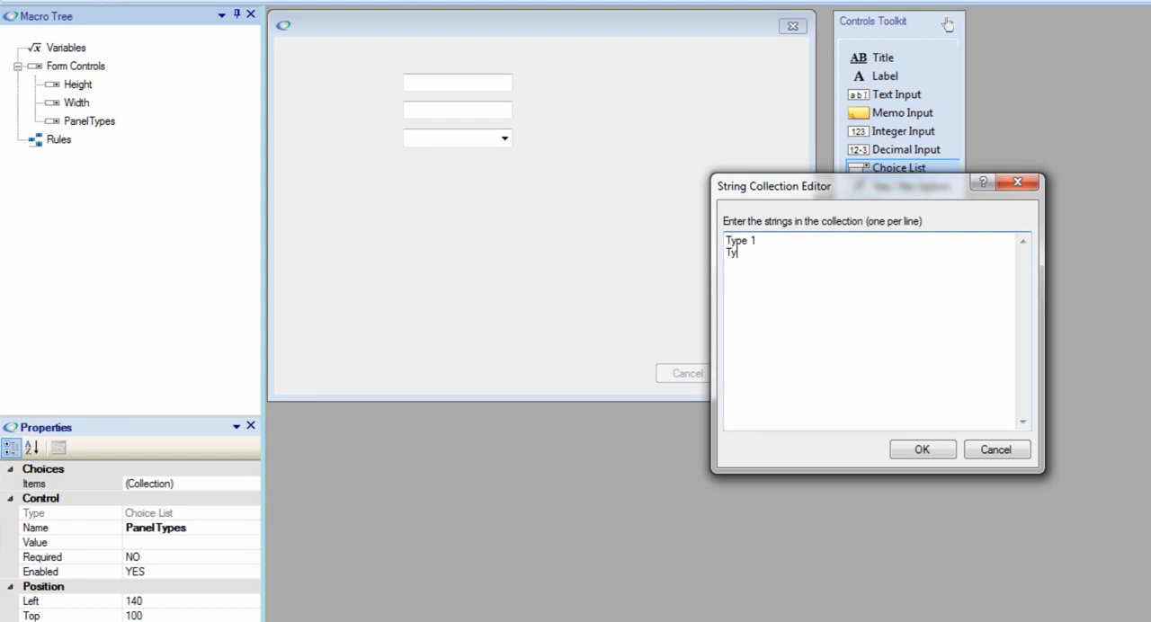
{"action": "type", "text": "pe 1 Type 2"}
{"action": "key", "text": "Return"}
{"action": "left_click", "coordinate": [922, 452]}
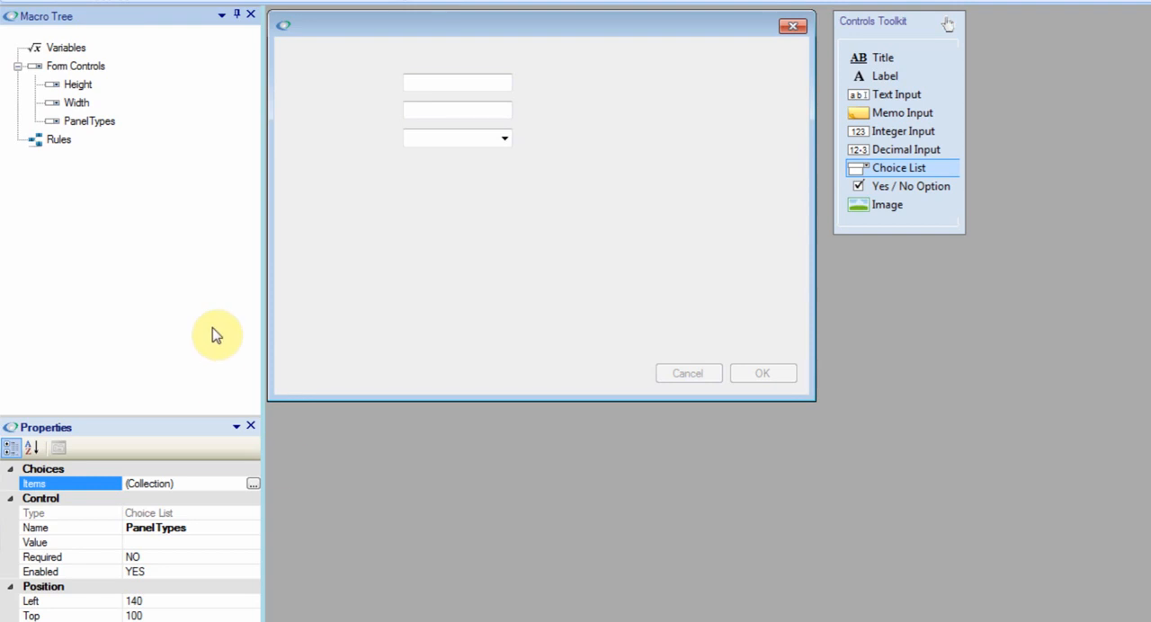
Set the Required property to YES for the Height and Width inputs.
{"action": "left_click", "coordinate": [423, 84]}
{"action": "left_click", "coordinate": [165, 528]}
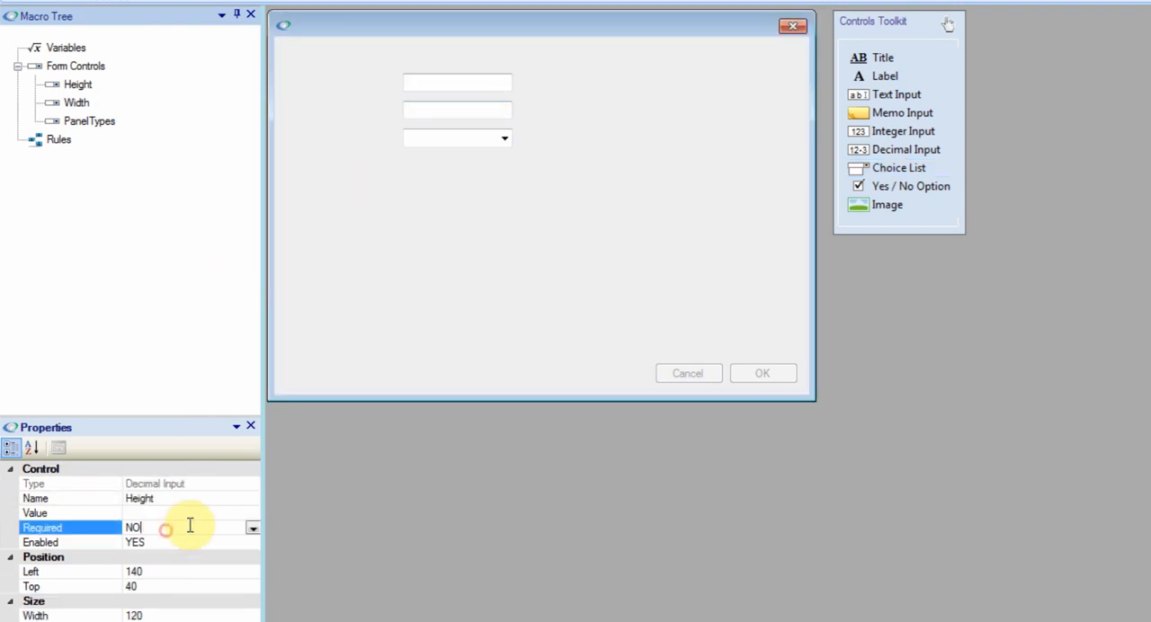
{"action": "left_click", "coordinate": [253, 528]}
{"action": "left_click", "coordinate": [155, 557]}
{"action": "left_click", "coordinate": [466, 111]}
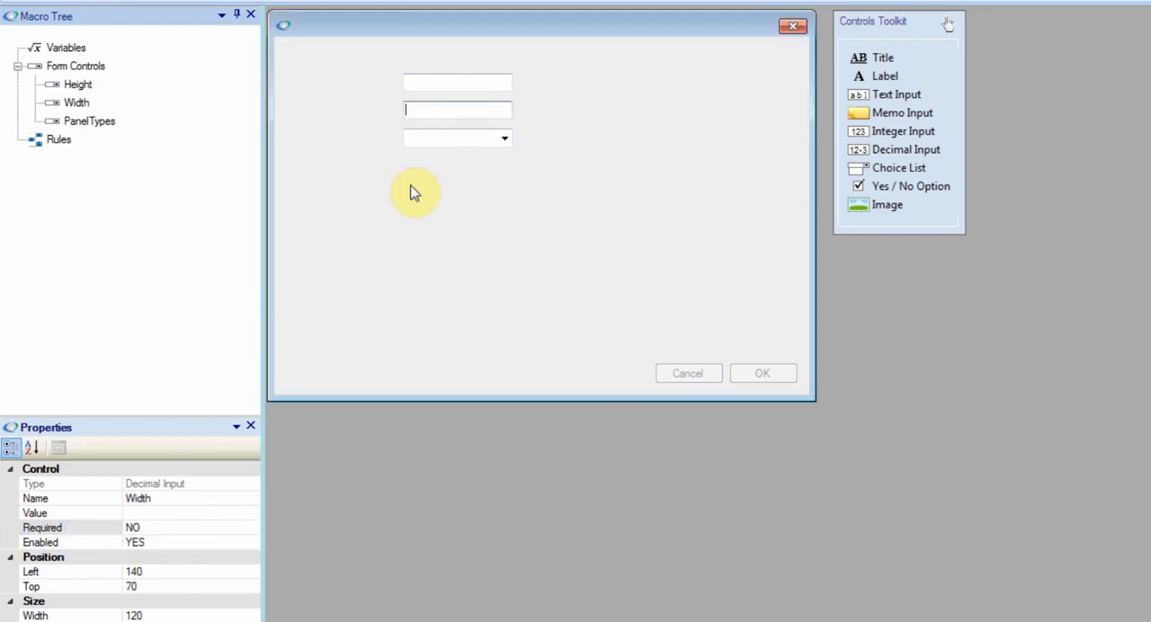
{"action": "left_click", "coordinate": [250, 531]}
{"action": "left_click", "coordinate": [253, 528]}
{"action": "left_click", "coordinate": [179, 552]}
Set the Required property of the PanelTypes choice list to YES.
{"action": "left_click", "coordinate": [459, 135]}
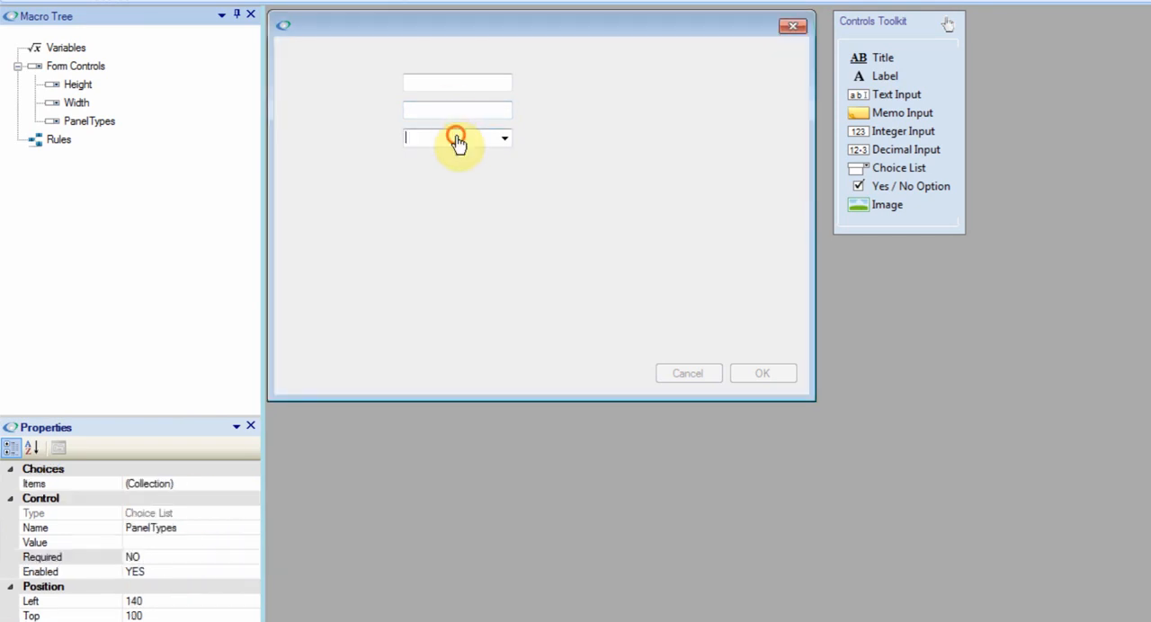
{"action": "left_click", "coordinate": [225, 557]}
{"action": "left_click", "coordinate": [253, 558]}
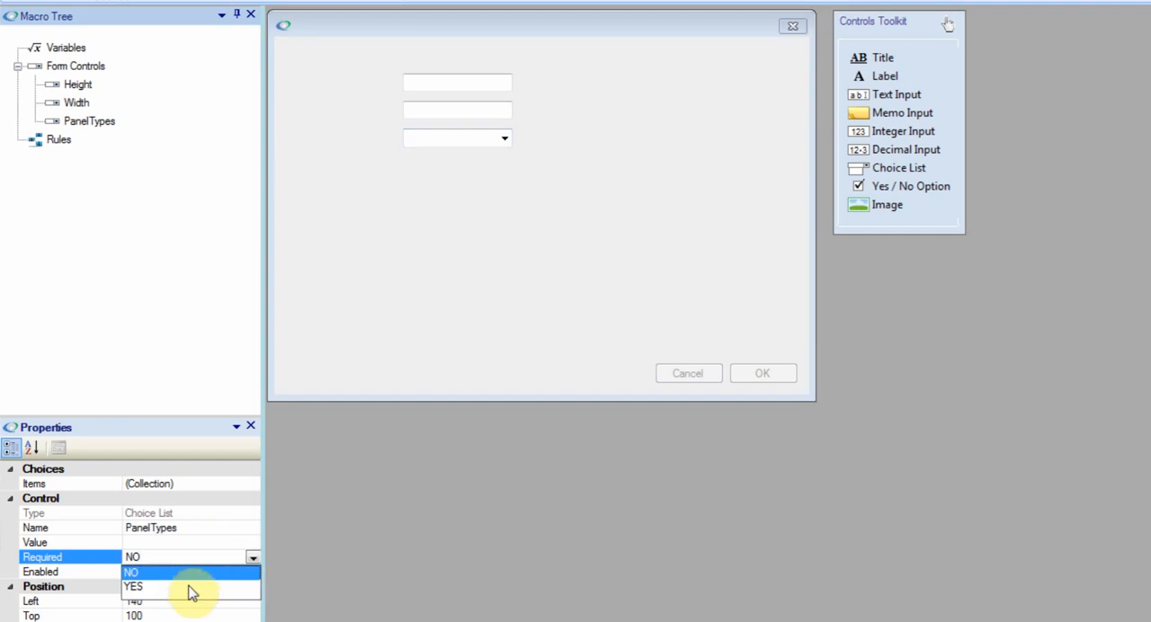
{"action": "left_click", "coordinate": [187, 586]}
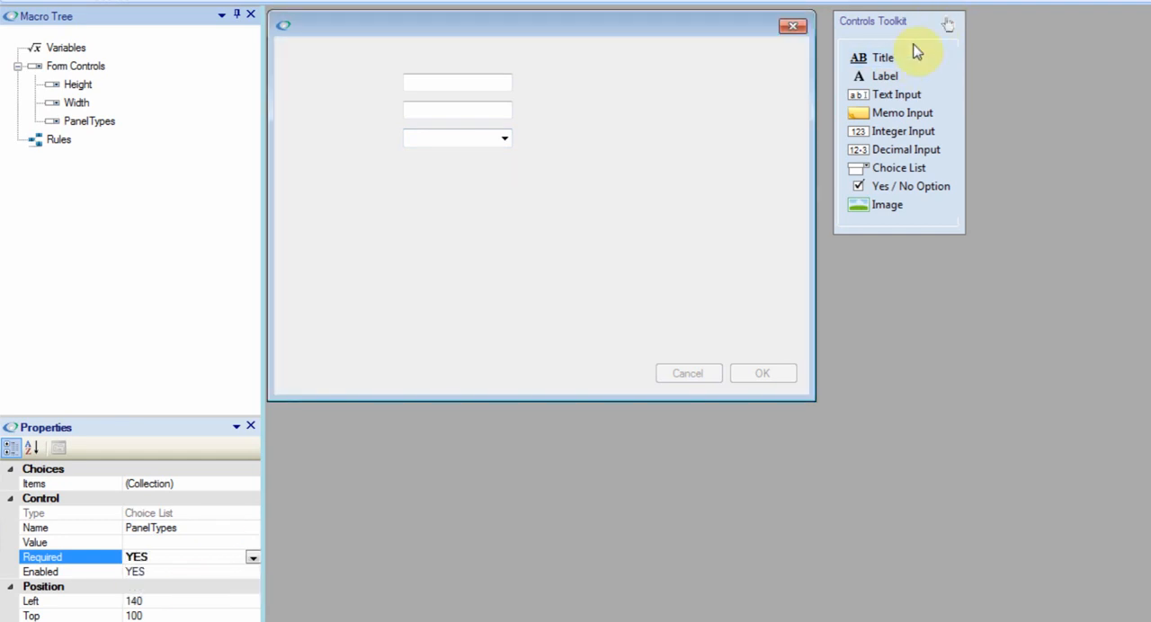
Add three labels to the form, one beside each of the Height, Width and PanelTypes controls.
{"action": "left_click_drag", "start_coordinate": [915, 79], "coordinate": [308, 81]}
{"action": "left_click_drag", "start_coordinate": [932, 98], "coordinate": [309, 107]}
{"action": "left_click_drag", "start_coordinate": [886, 79], "coordinate": [314, 137]}
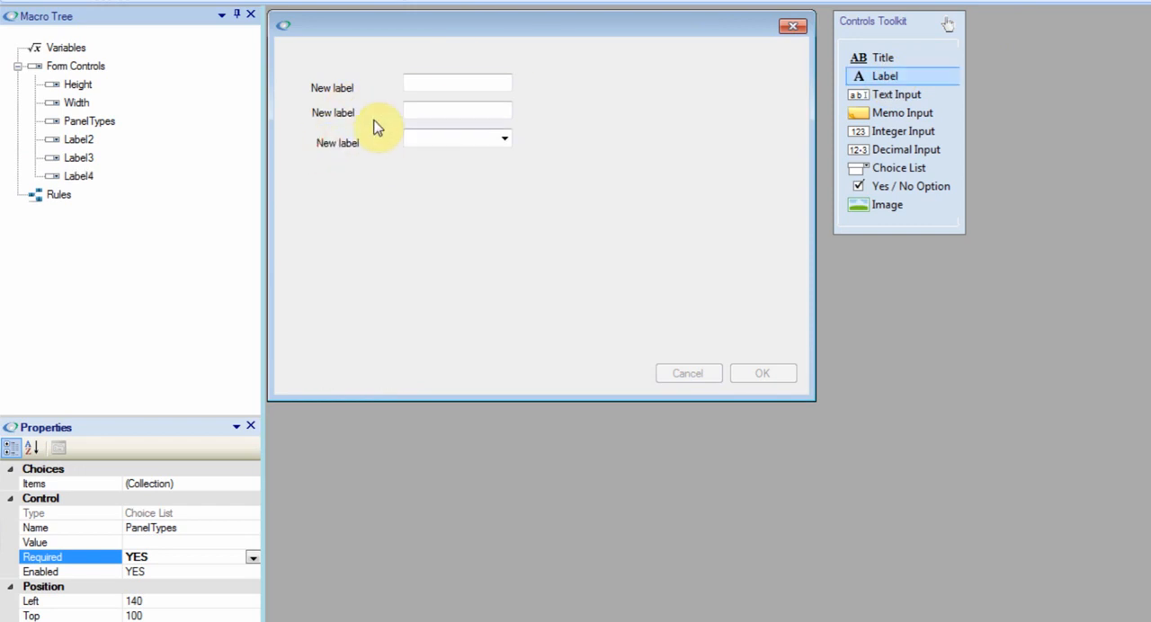
Move the first label to left 70, top 40, beside the Height input and set its text to "Height (mm)".
{"action": "left_click", "coordinate": [340, 89]}
{"action": "left_click_drag", "start_coordinate": [360, 92], "coordinate": [376, 84]}
{"action": "left_click", "coordinate": [175, 513]}
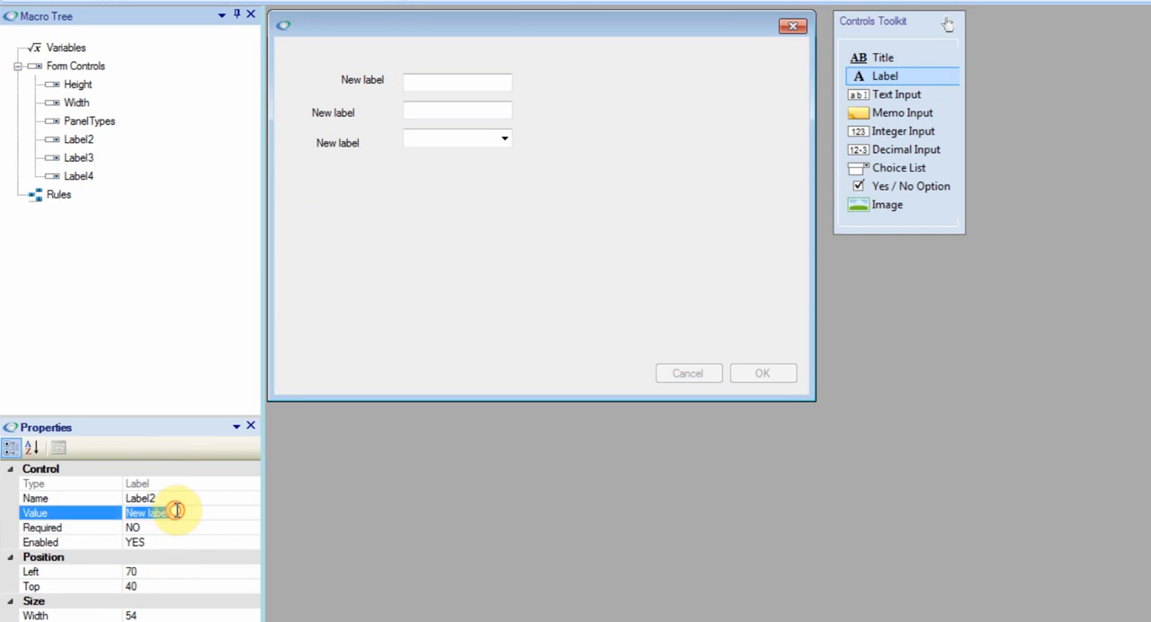
{"action": "type", "text": "Height (mm"}
{"action": "left_click", "coordinate": [229, 528]}
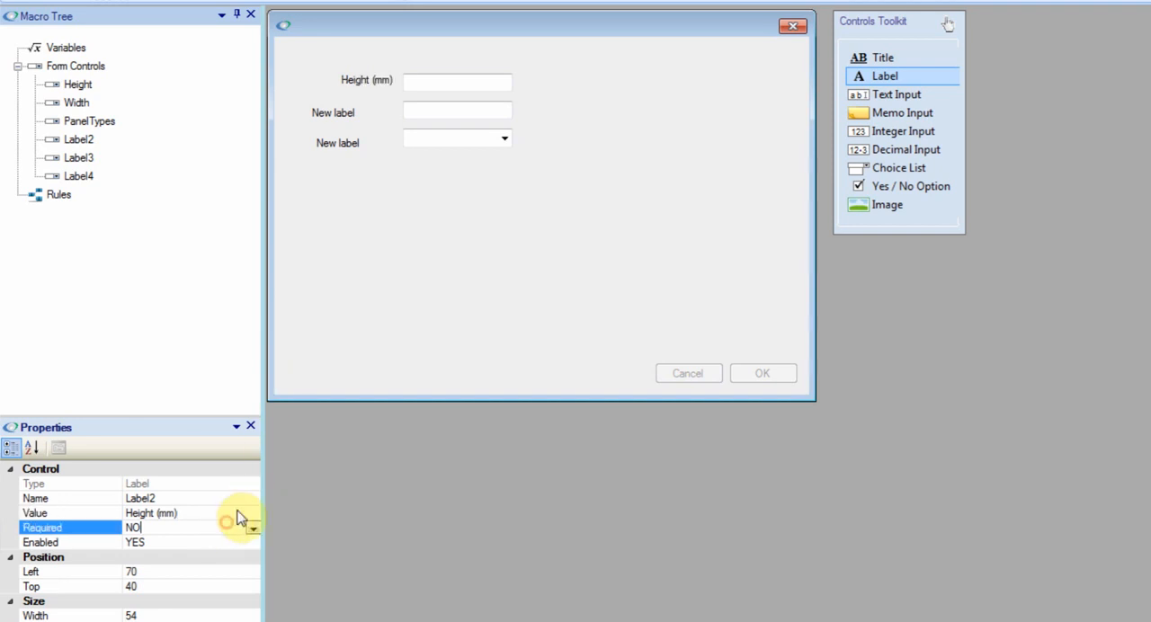
Align the second label at left 70, top 70, beside the Width input and set its text to "Width (mm)".
{"action": "left_click_drag", "start_coordinate": [344, 117], "coordinate": [379, 111]}
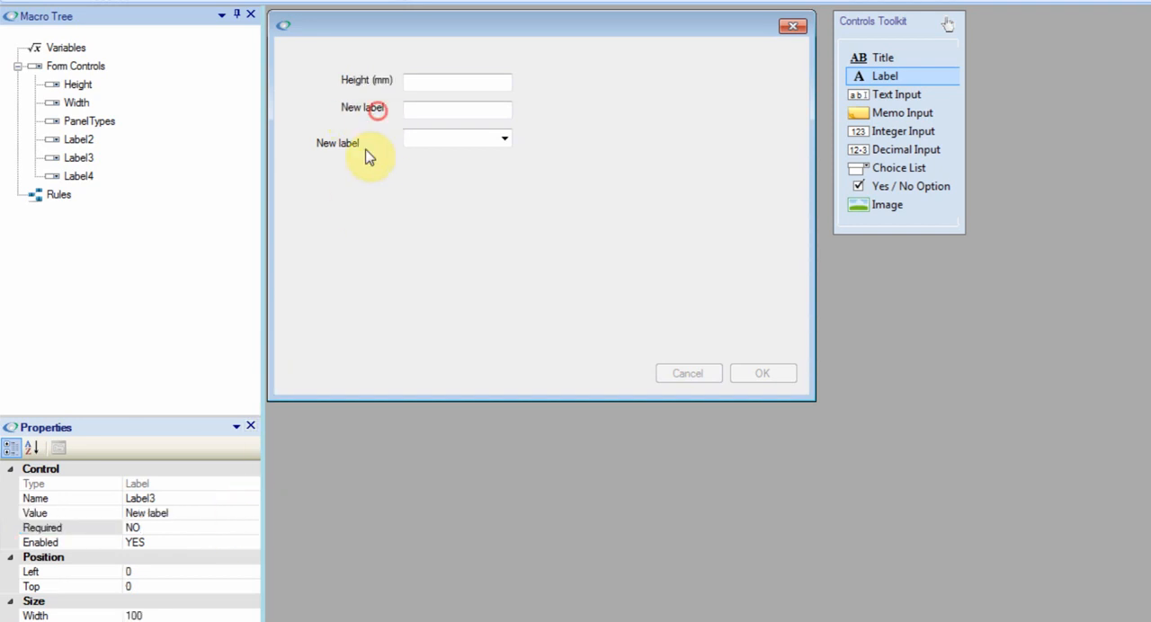
{"action": "left_click", "coordinate": [183, 511]}
{"action": "type", "text": "Width (mm"}
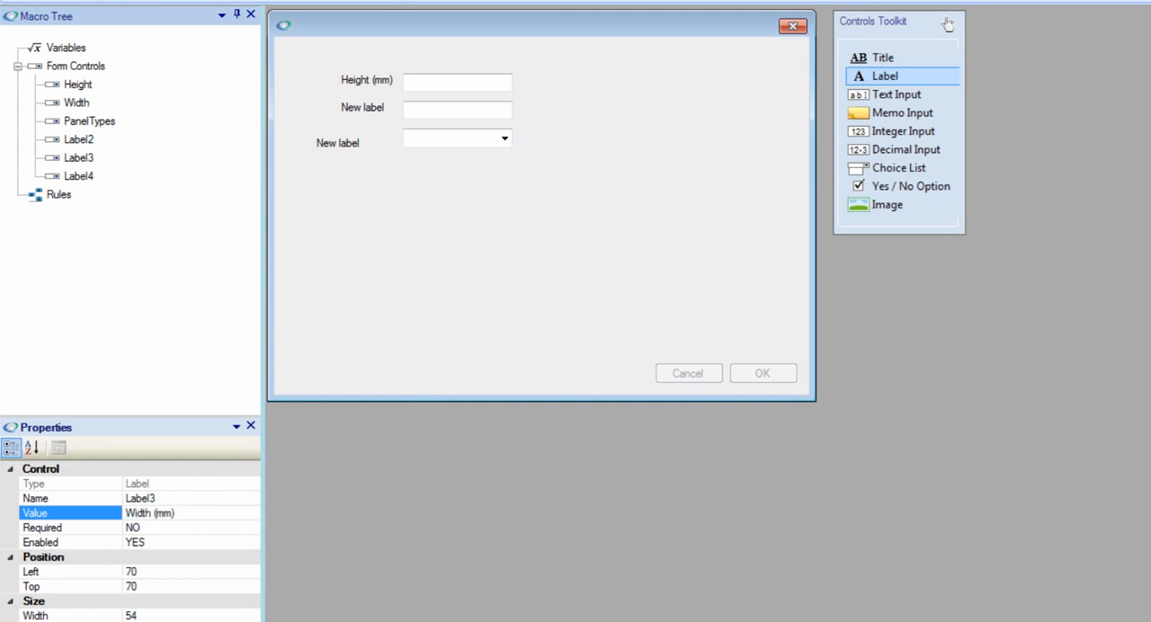
{"action": "left_click", "coordinate": [247, 498]}
Align the third label at left 70, top 100, beside the choice list and set its text to "Types".
{"action": "mouse_move", "coordinate": [352, 147]}
{"action": "left_mouse_down"}
{"action": "mouse_move", "coordinate": [378, 141]}
{"action": "mouse_move", "coordinate": [367, 143]}
{"action": "left_mouse_up"}
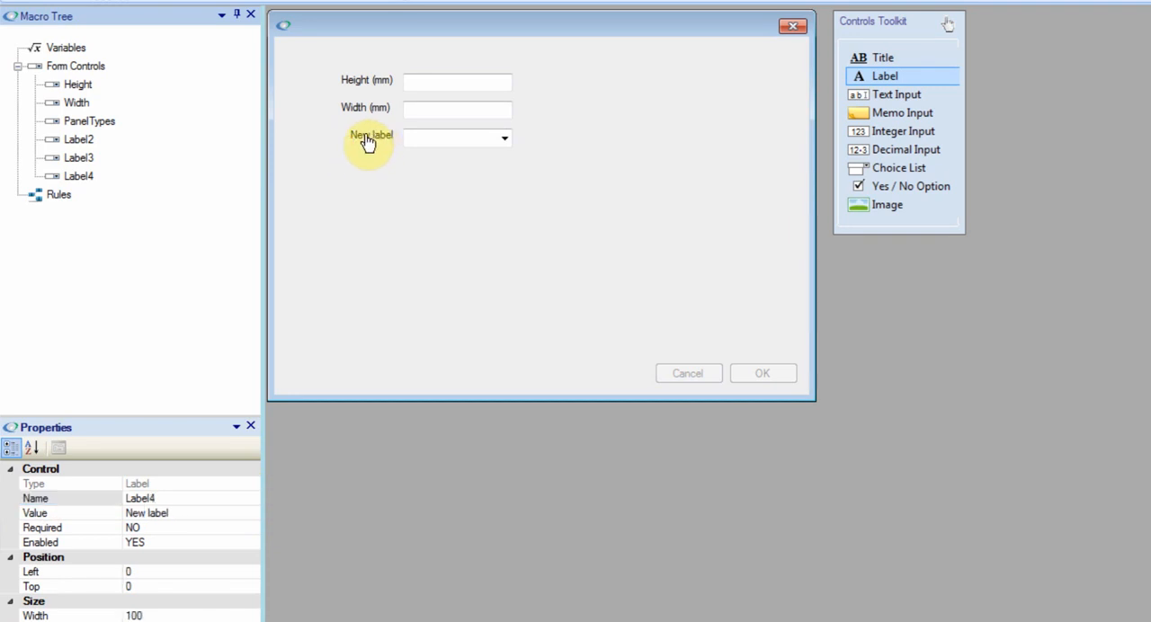
{"action": "left_click", "coordinate": [185, 512]}
{"action": "type", "text": "Types"}
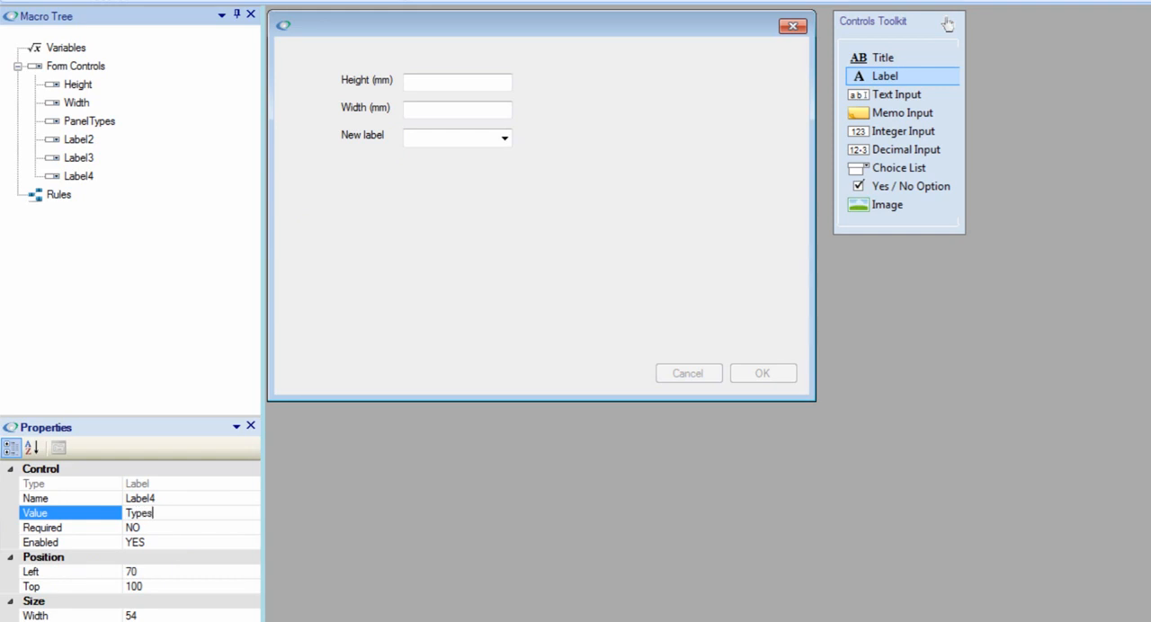
{"action": "left_click", "coordinate": [216, 543]}
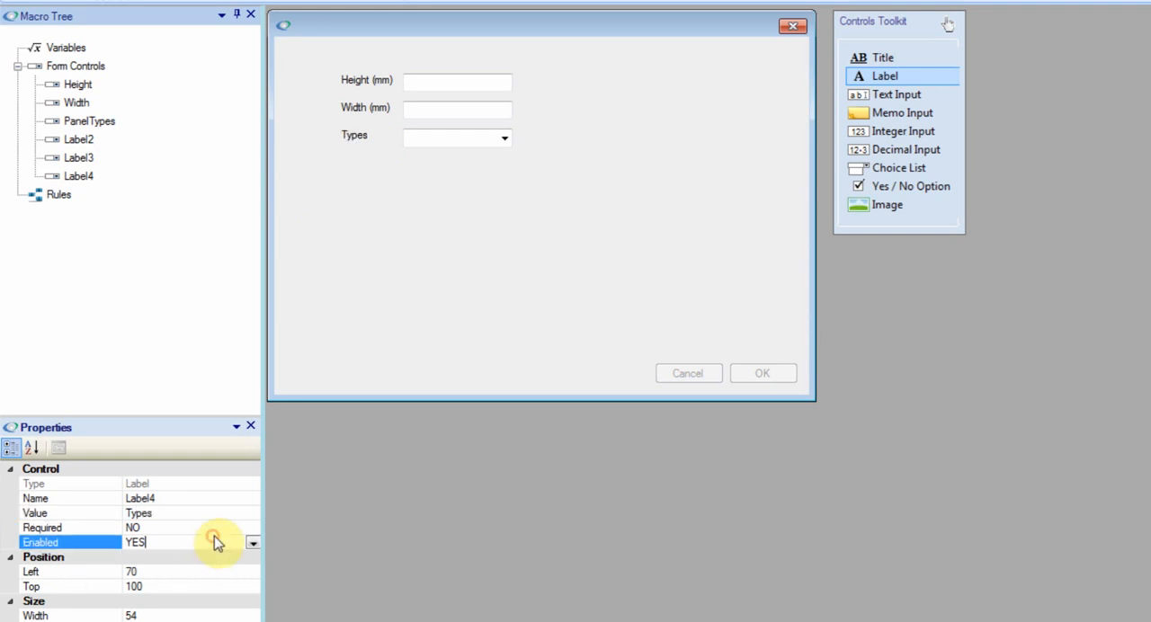
Change the third label's text to "Type" and move it to left 90, top 100, beside the choice list.
{"action": "left_click_drag", "start_coordinate": [355, 138], "coordinate": [374, 142]}
{"action": "left_click", "coordinate": [164, 513]}
{"action": "key", "text": "BackSpace"}
{"action": "left_click", "coordinate": [194, 540]}
{"action": "left_click_drag", "start_coordinate": [367, 144], "coordinate": [376, 148]}
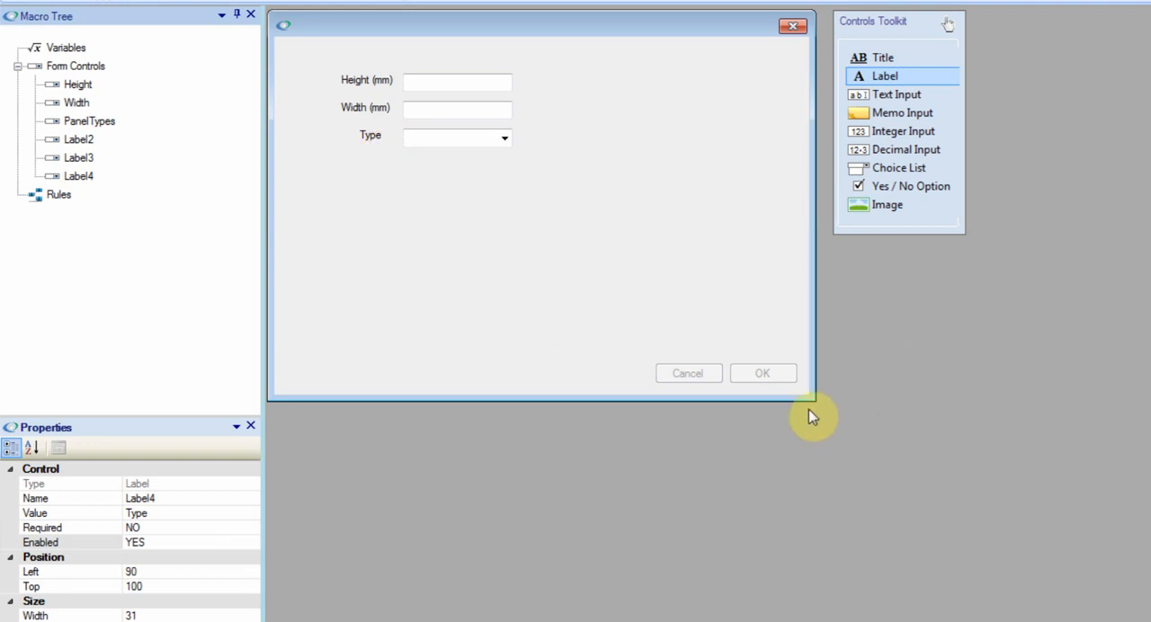
Shrink the form to fit closely around its controls and save the macro as "My First Macro" in the Visual Macro Samples folder.
{"action": "left_click_drag", "start_coordinate": [812, 398], "coordinate": [560, 219]}
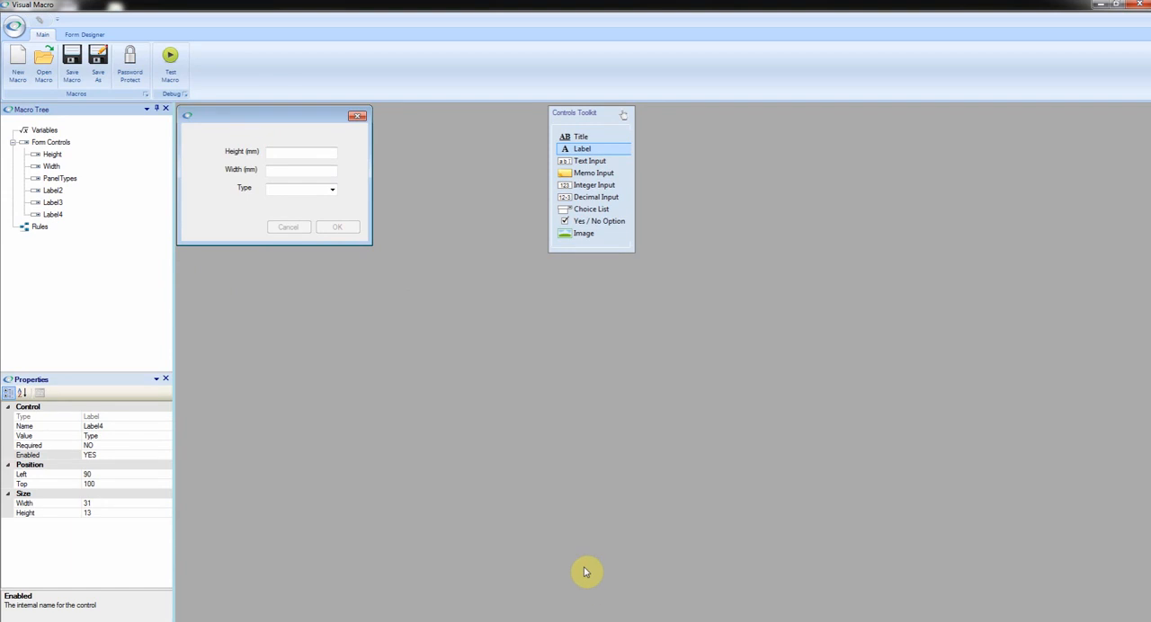
{"action": "left_click", "coordinate": [98, 65]}
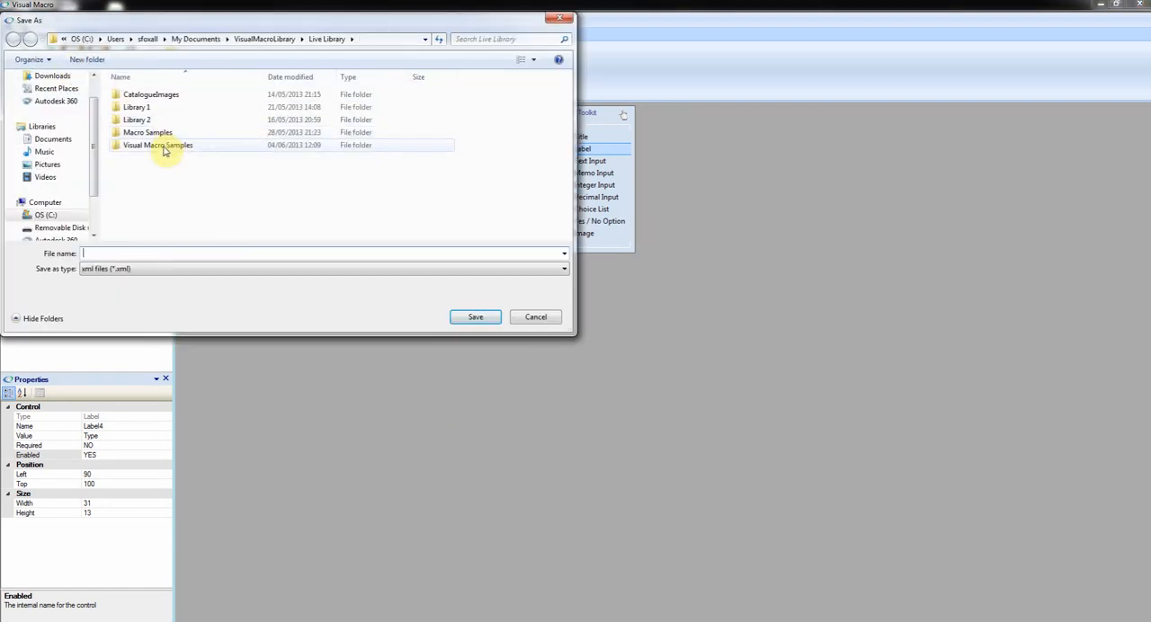
{"action": "double_click", "coordinate": [165, 147]}
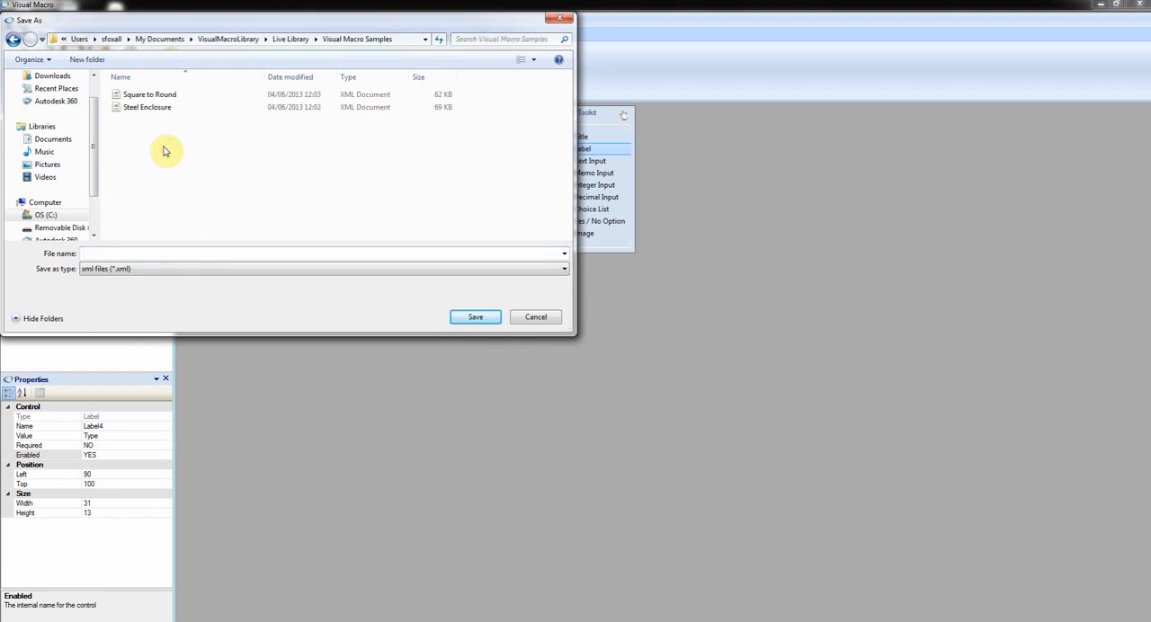
{"action": "left_click", "coordinate": [130, 252]}
{"action": "type", "text": "My First Macro"}
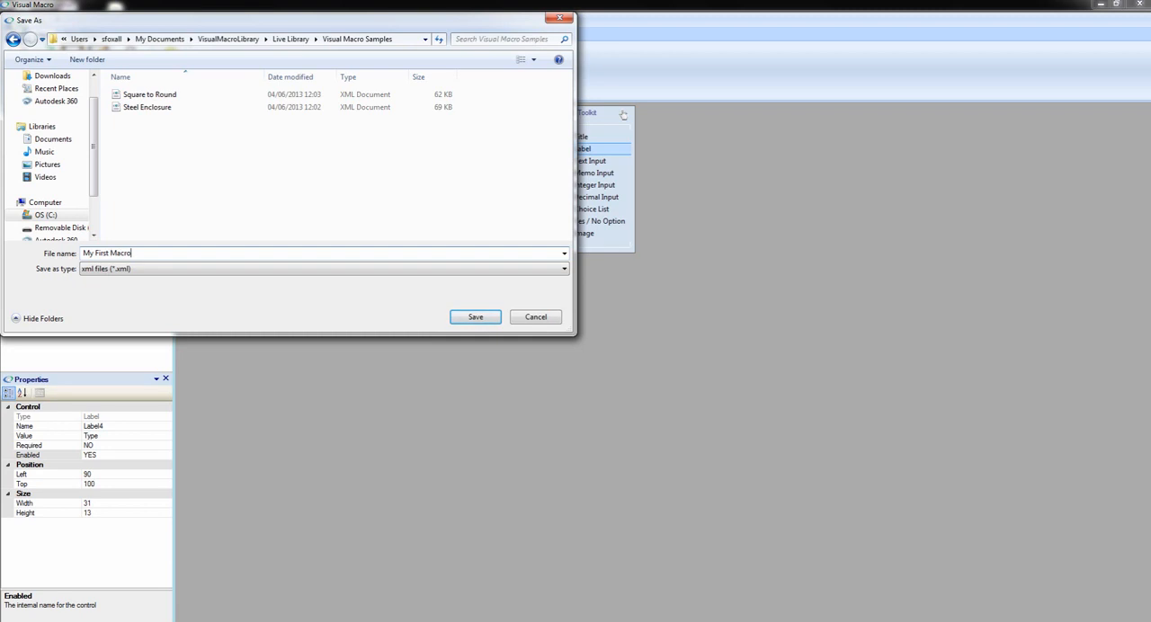
{"action": "left_click", "coordinate": [477, 320]}
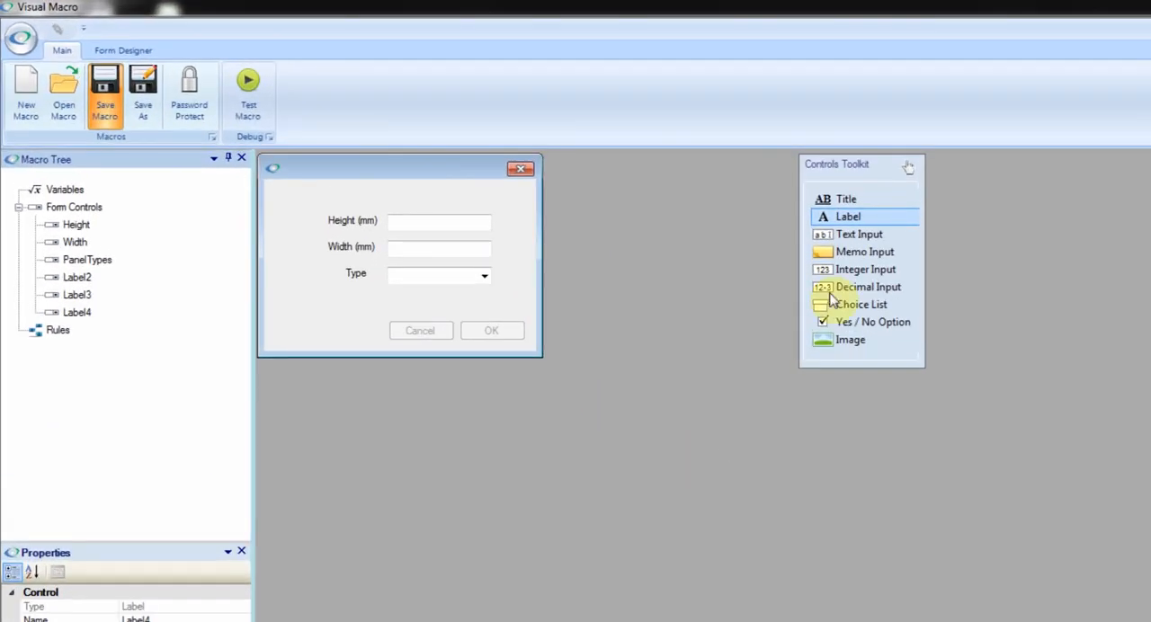
Add a spare text input below the Type label and delete it from the form.
{"action": "left_click_drag", "start_coordinate": [880, 241], "coordinate": [320, 304]}
{"action": "left_click", "coordinate": [337, 307]}
{"action": "right_click", "coordinate": [339, 305]}
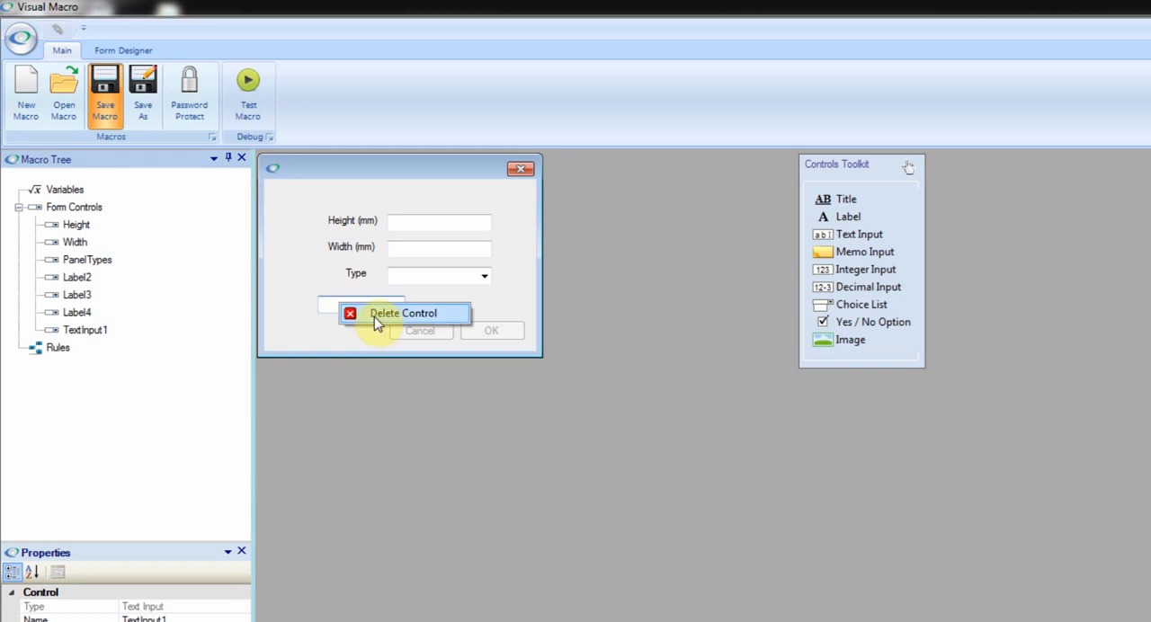
{"action": "left_click", "coordinate": [93, 331]}
{"action": "right_click", "coordinate": [93, 334]}
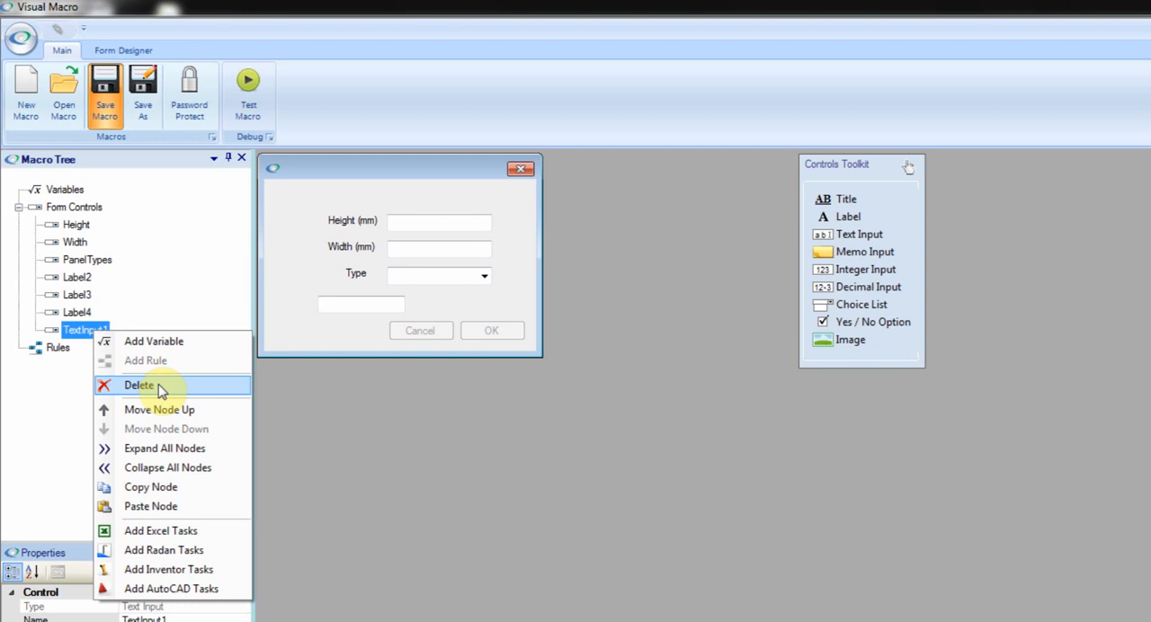
{"action": "left_click", "coordinate": [337, 306]}
{"action": "right_click", "coordinate": [339, 306]}
{"action": "left_click", "coordinate": [370, 316]}
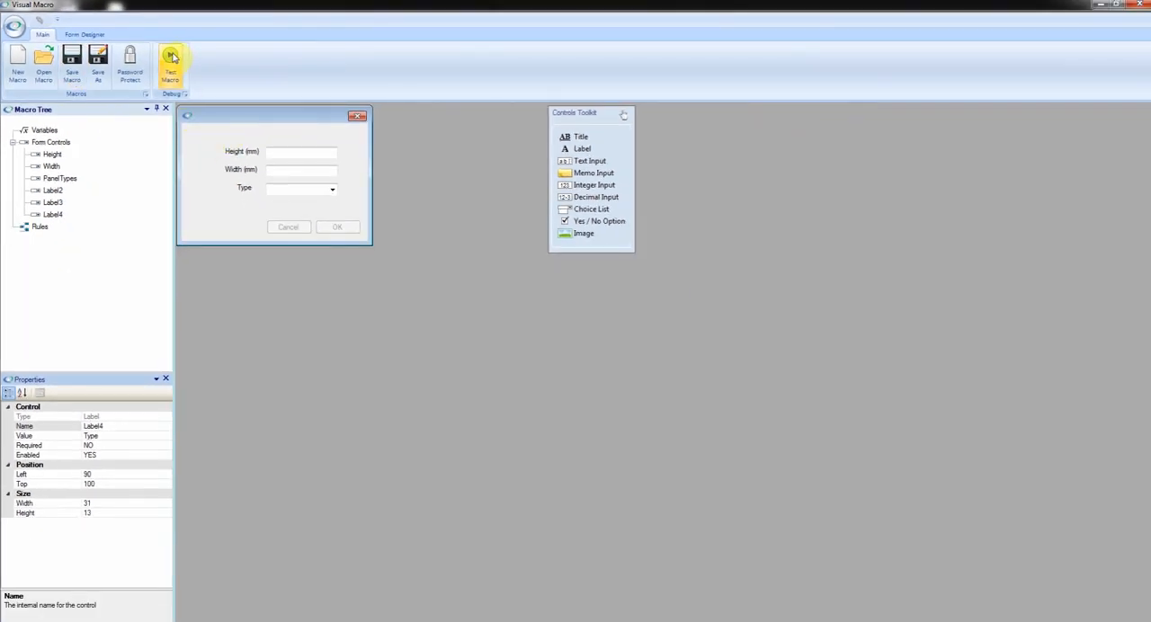
Test the macro by choosing "Type 1" in the Type list and entering the Height and Width fields, and close the test form.
{"action": "left_click", "coordinate": [172, 57]}
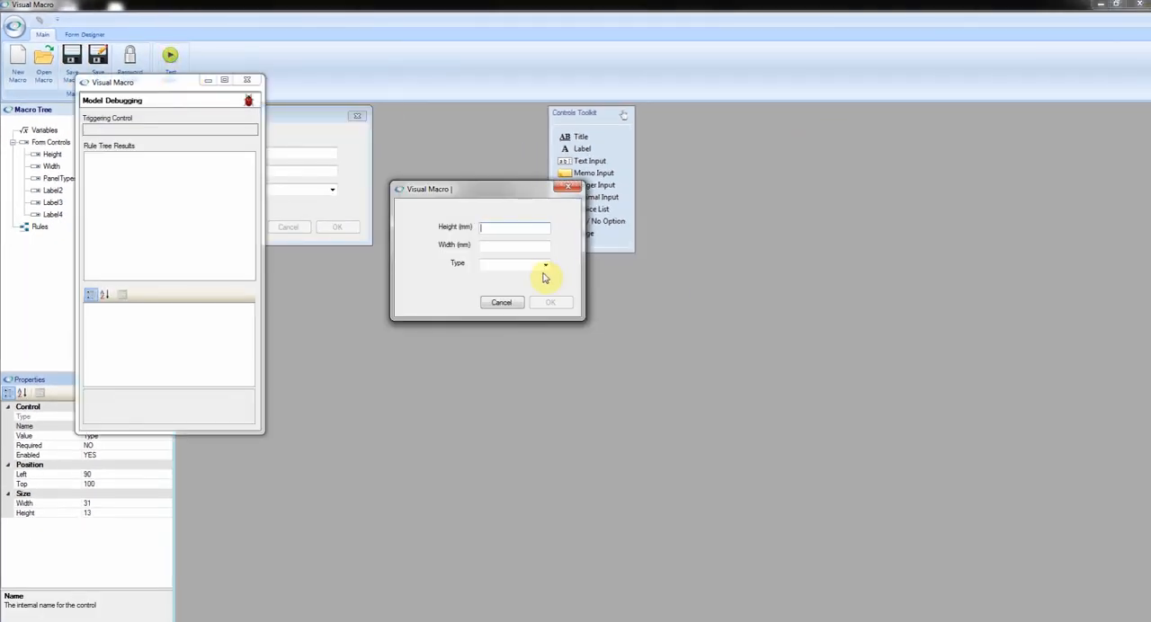
{"action": "left_click", "coordinate": [545, 267]}
{"action": "left_click", "coordinate": [499, 283]}
{"action": "left_click", "coordinate": [510, 228]}
{"action": "left_click", "coordinate": [511, 246]}
{"action": "left_click", "coordinate": [513, 262]}
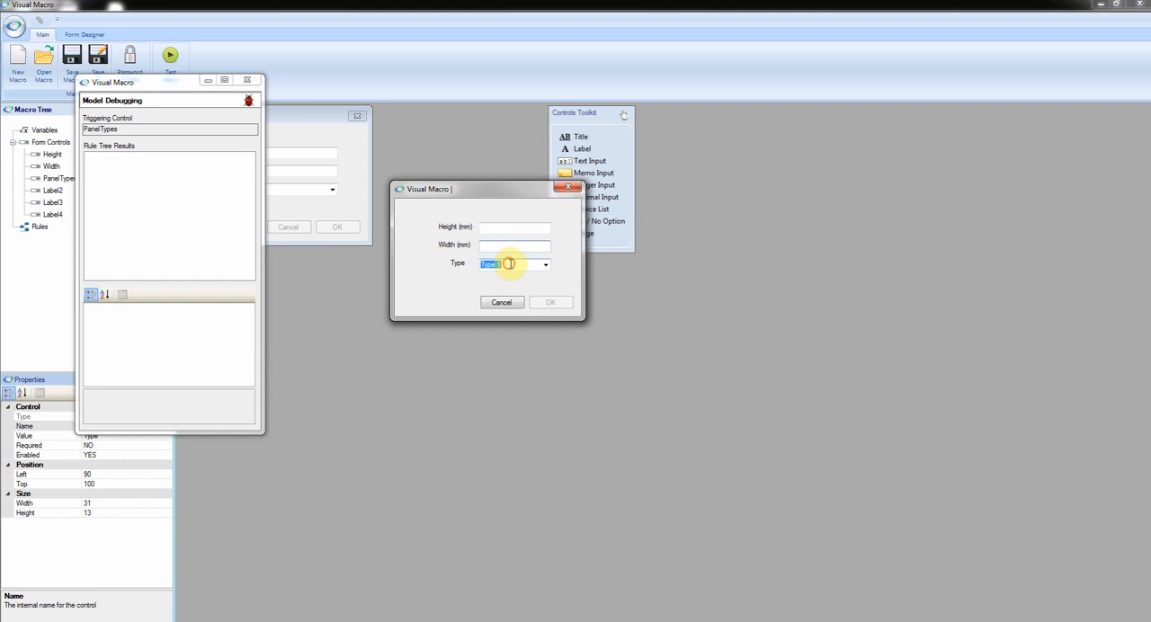
{"action": "left_click", "coordinate": [568, 189]}
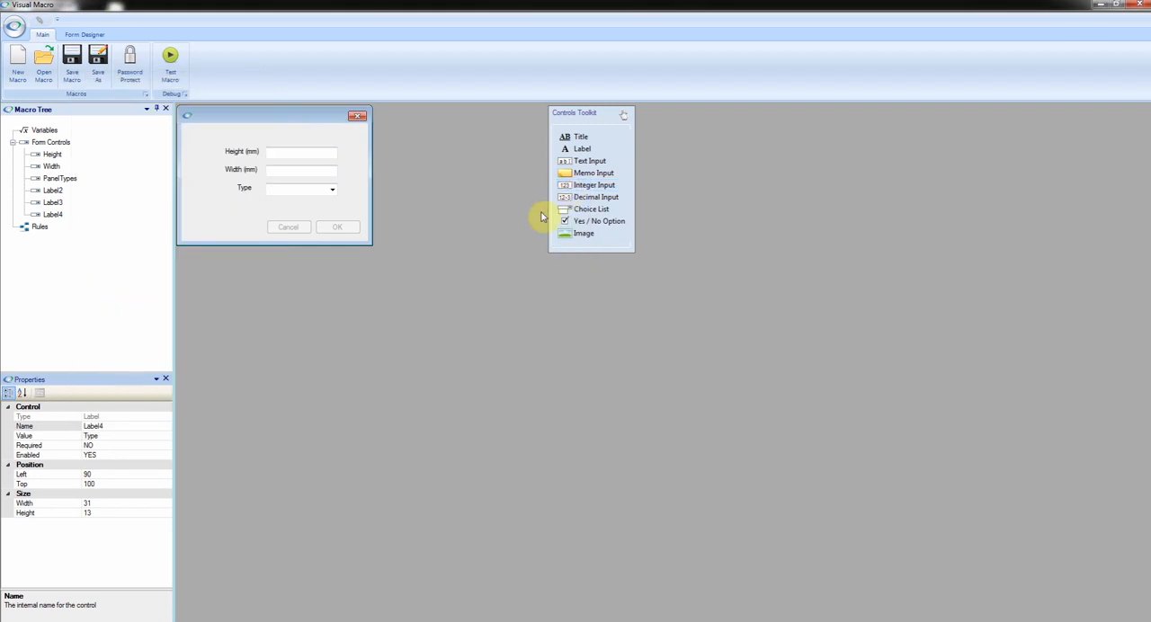